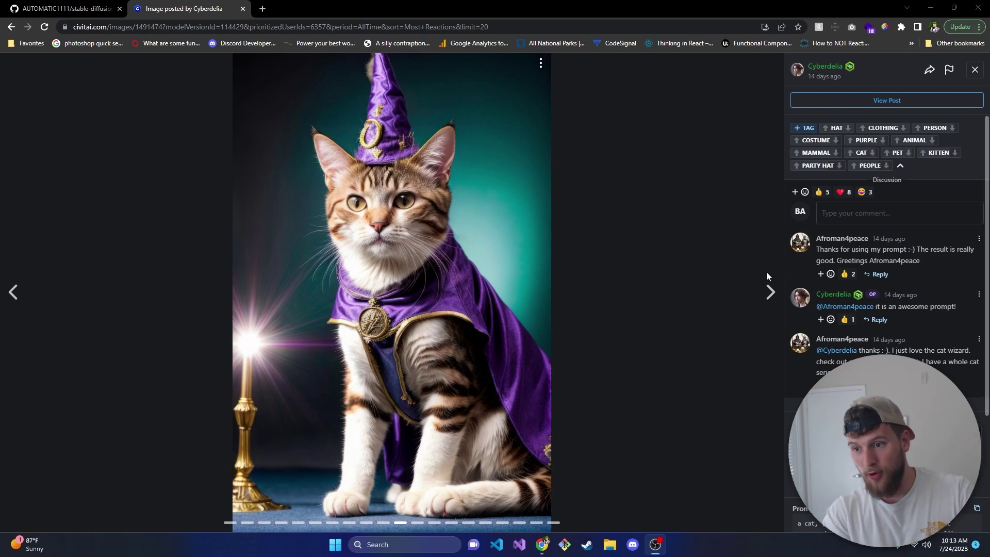
Browse forward through the sample images in the Civitai image viewer.
{"action": "left_click", "coordinate": [770, 291]}
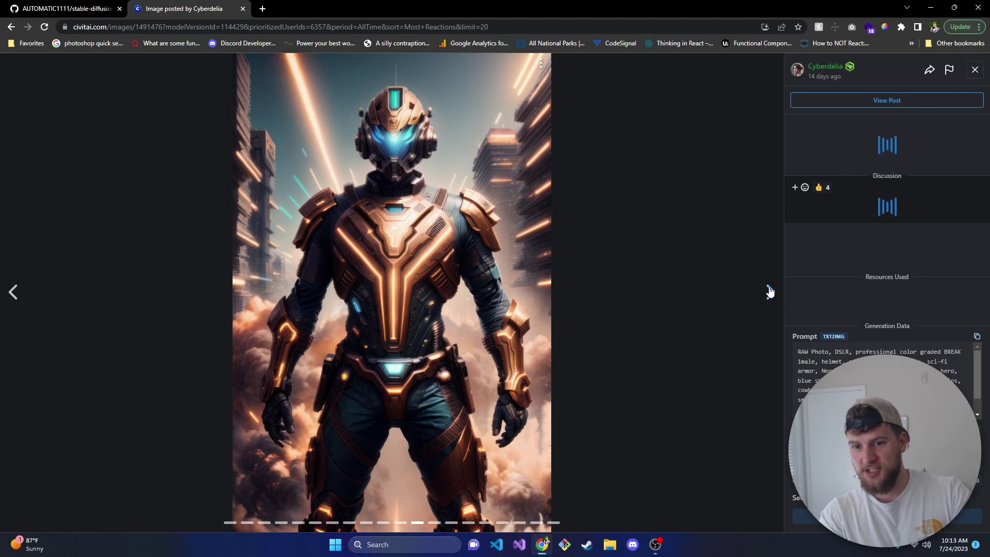
{"action": "left_click", "coordinate": [769, 292]}
{"action": "left_click", "coordinate": [770, 292]}
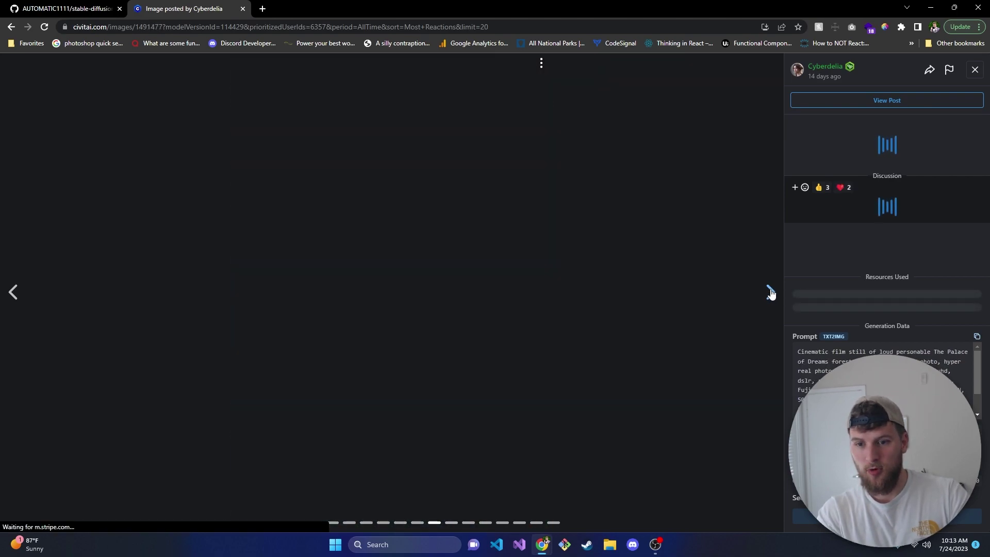
{"action": "left_click", "coordinate": [770, 292]}
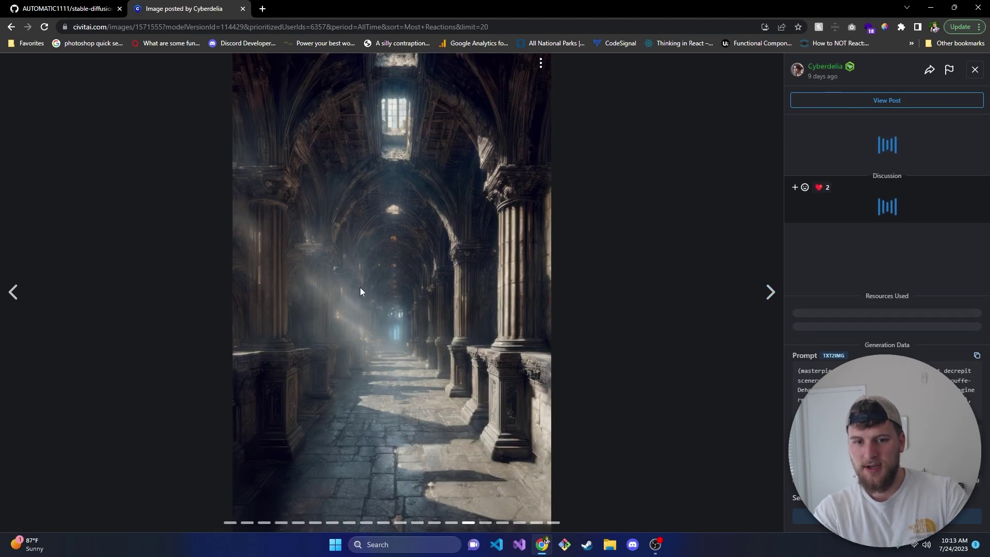
Find the Automatic Installation on Windows instructions in the README of the AUTOMATIC1111/stable-diffusion-webui GitHub repository.
{"action": "left_click", "coordinate": [70, 11]}
{"action": "left_click", "coordinate": [204, 89]}
{"action": "scroll", "coordinate": [204, 103], "scroll_direction": "up", "scroll_amount": 20}
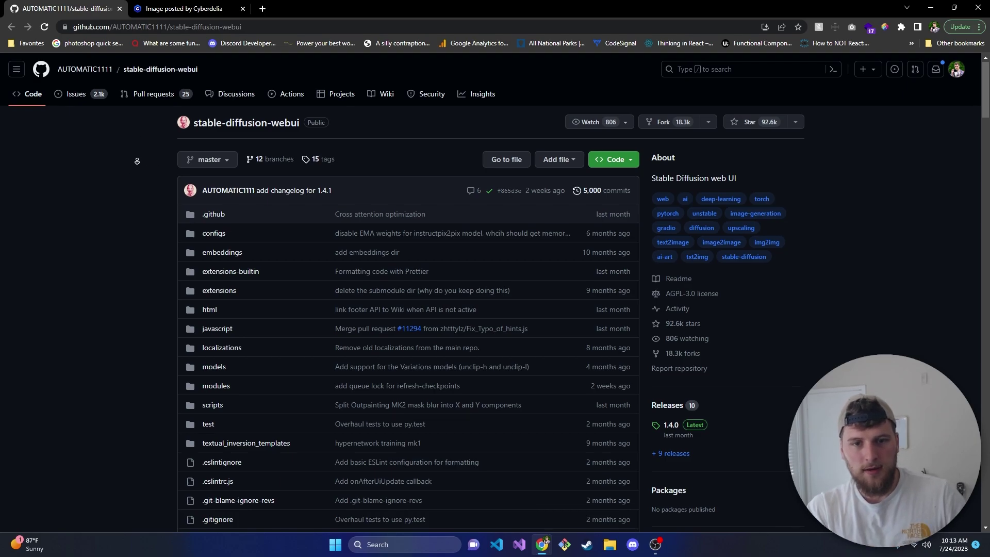
{"action": "scroll", "coordinate": [136, 157], "scroll_direction": "down", "scroll_amount": 20}
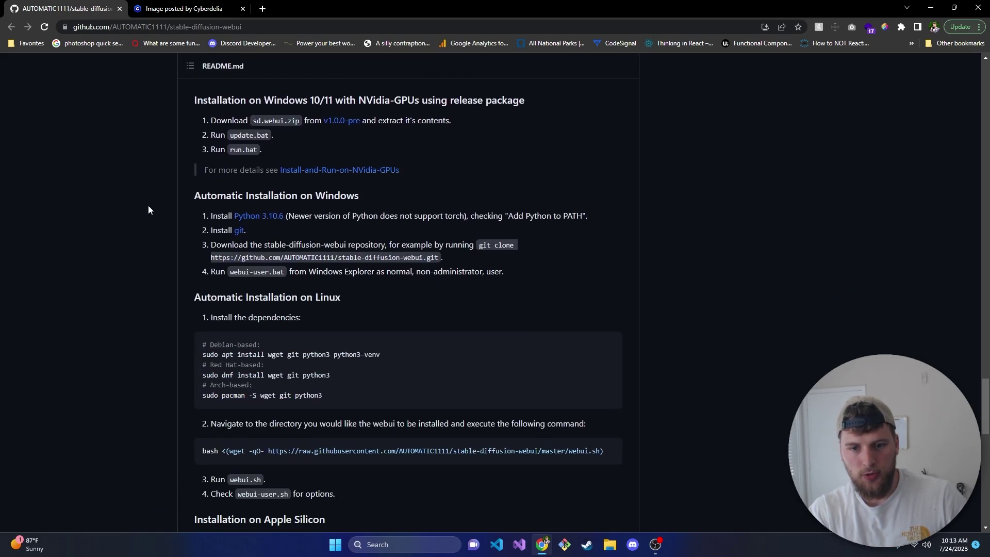
{"action": "scroll", "coordinate": [149, 209], "scroll_direction": "up", "scroll_amount": 1}
{"action": "double_click", "coordinate": [336, 209]}
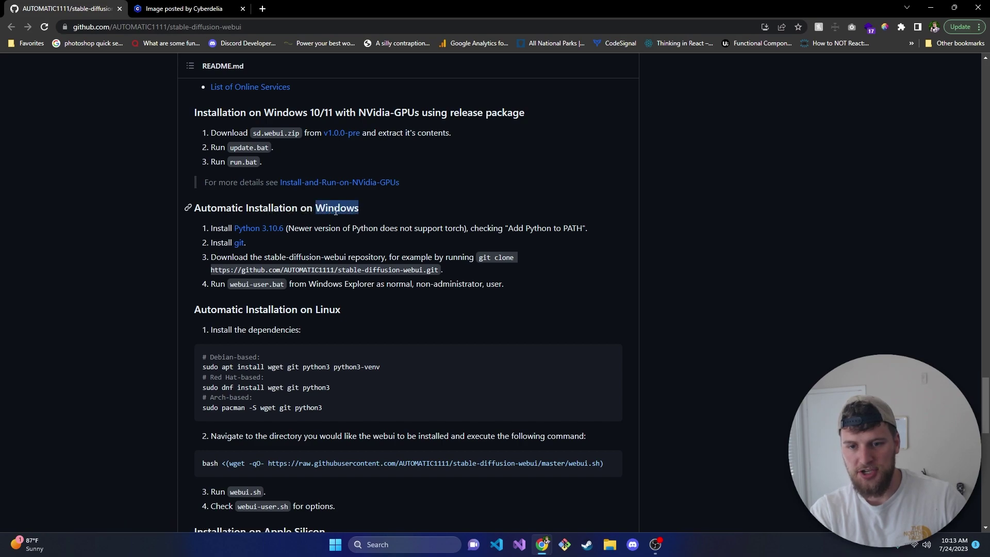
{"action": "triple_click", "coordinate": [338, 209]}
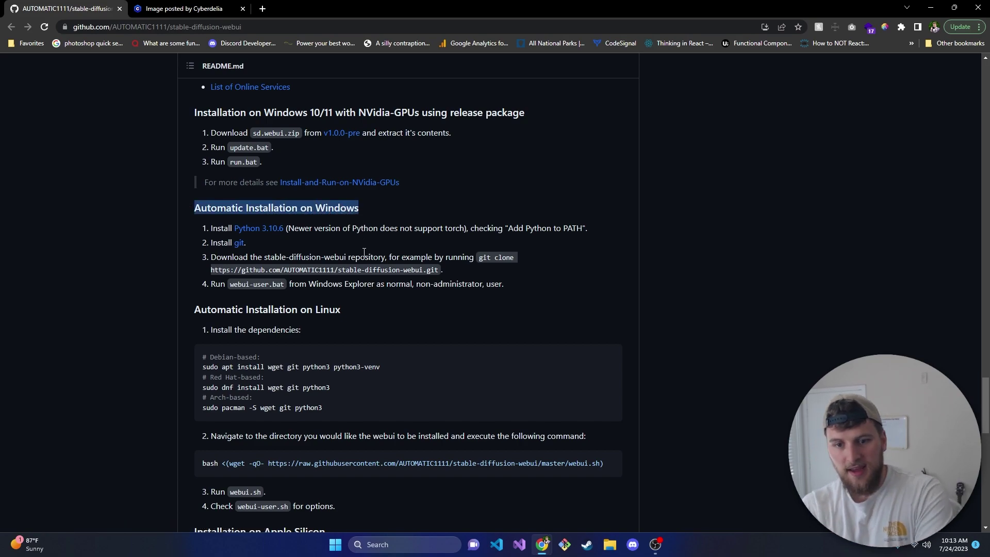
{"action": "left_click", "coordinate": [361, 233]}
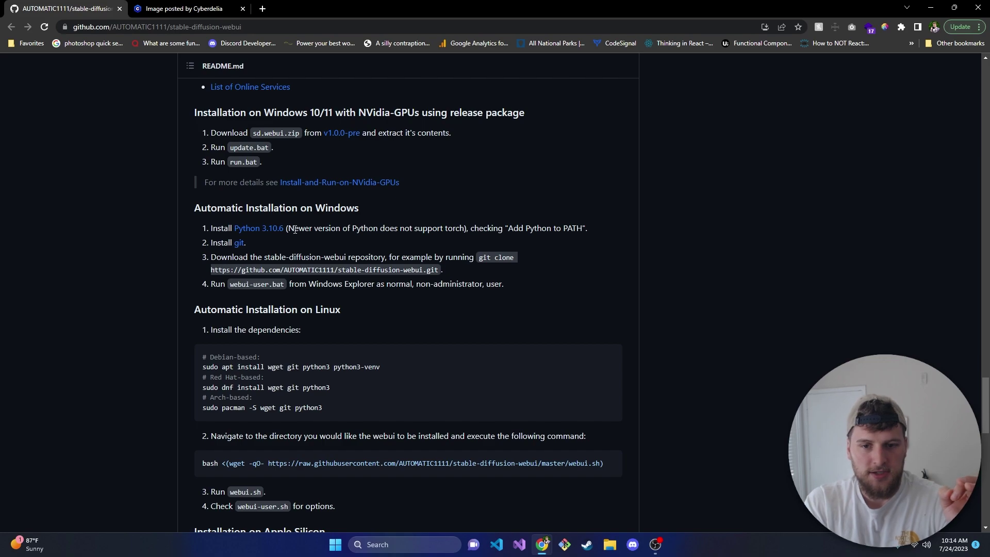
Open the README's Python 3.10.6 link in a new tab and download the 64-bit Windows installer.
{"action": "middle_click", "coordinate": [269, 232]}
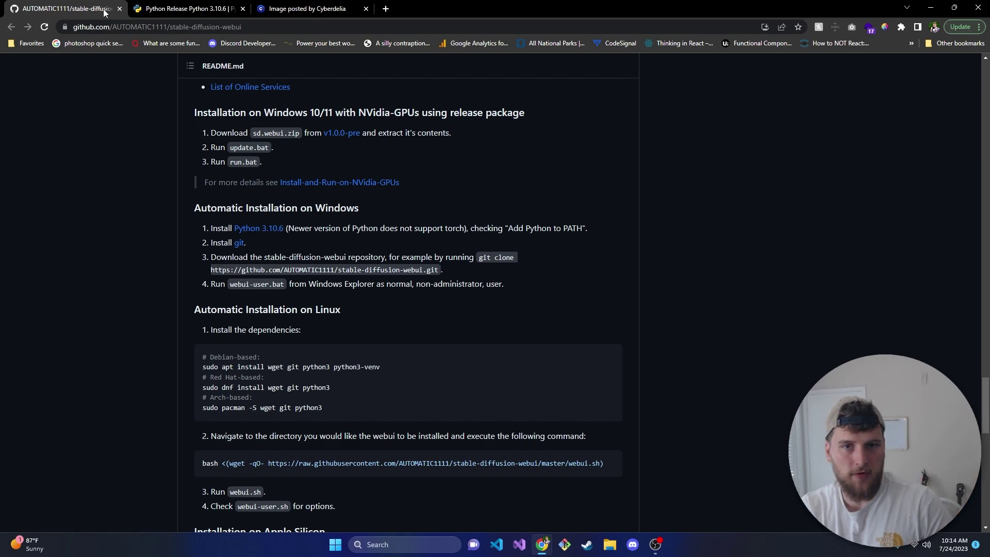
{"action": "left_click", "coordinate": [195, 5]}
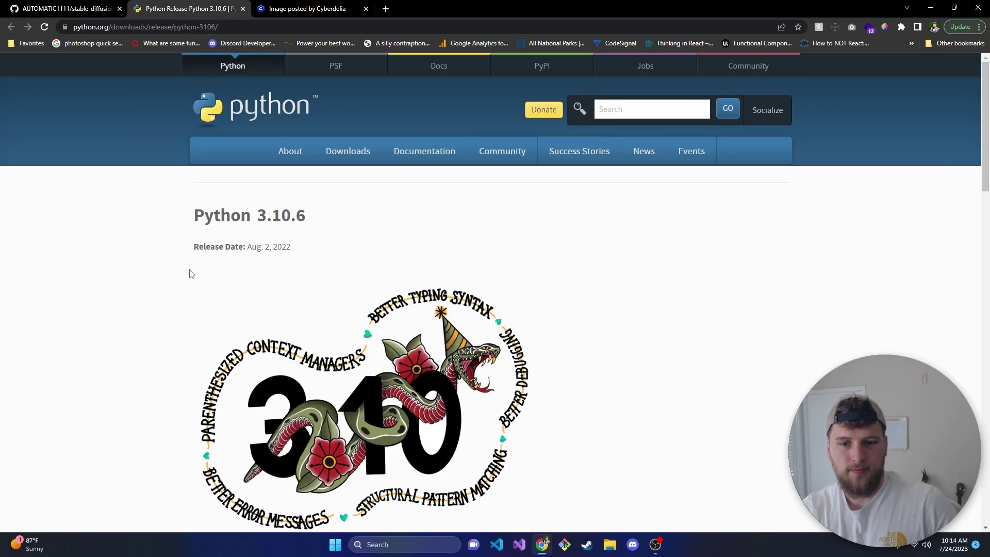
{"action": "scroll", "coordinate": [203, 279], "scroll_direction": "down", "scroll_amount": 20}
{"action": "scroll", "coordinate": [284, 388], "scroll_direction": "up", "scroll_amount": 5}
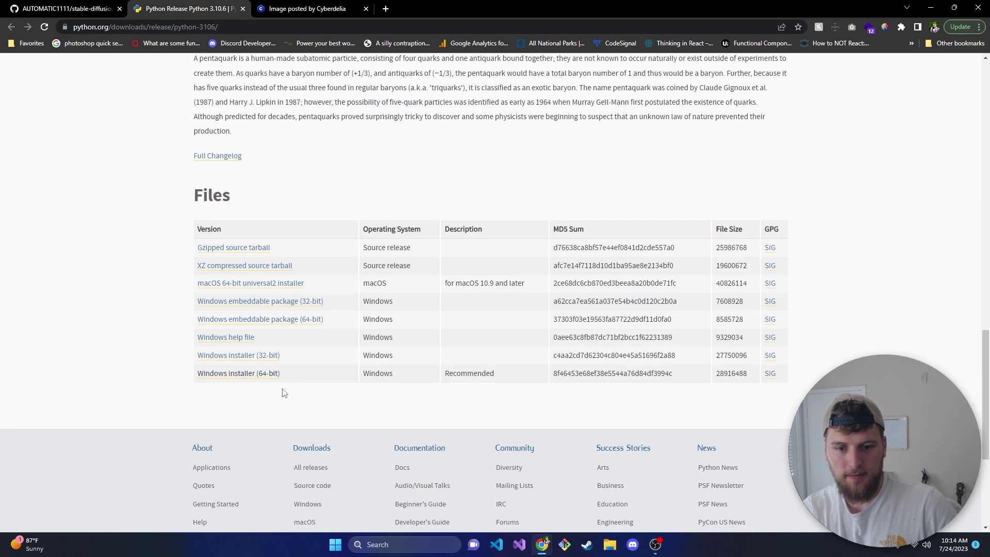
{"action": "left_click", "coordinate": [234, 374]}
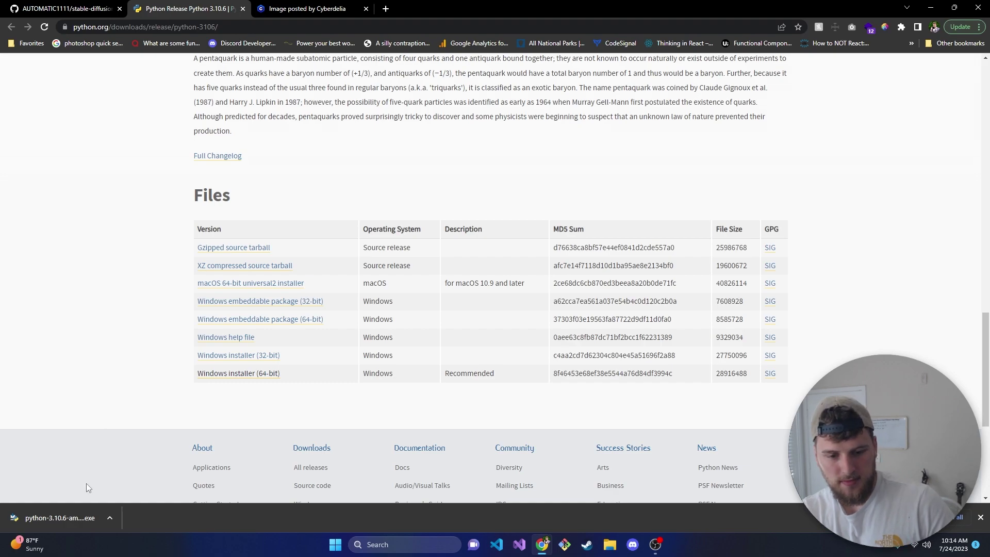
{"action": "left_click_drag", "start_coordinate": [44, 517], "coordinate": [43, 520]}
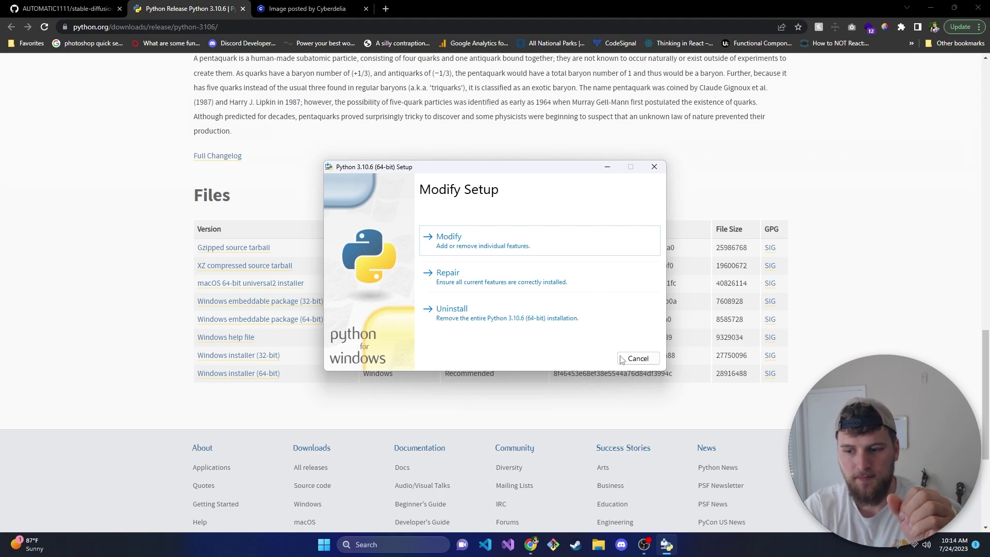
{"action": "left_click", "coordinate": [638, 359]}
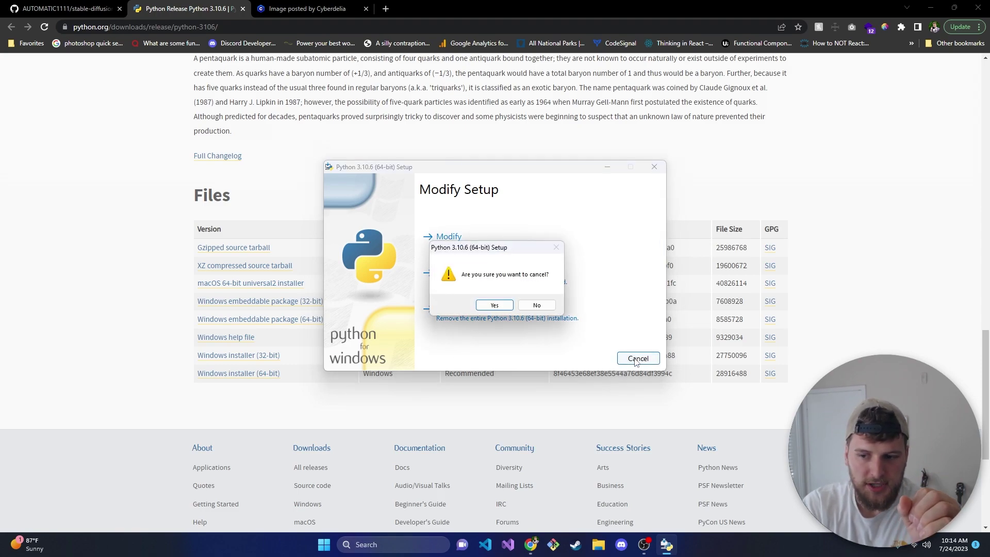
{"action": "left_click", "coordinate": [502, 309]}
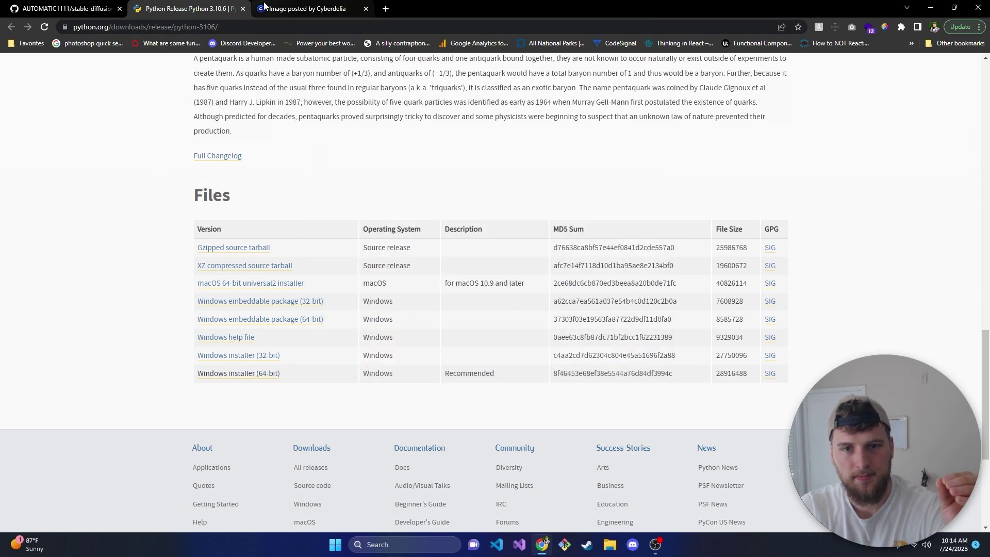
Close the Python page and download the standalone 64-bit Git for Windows Setup through the README's git link.
{"action": "left_click", "coordinate": [243, 9]}
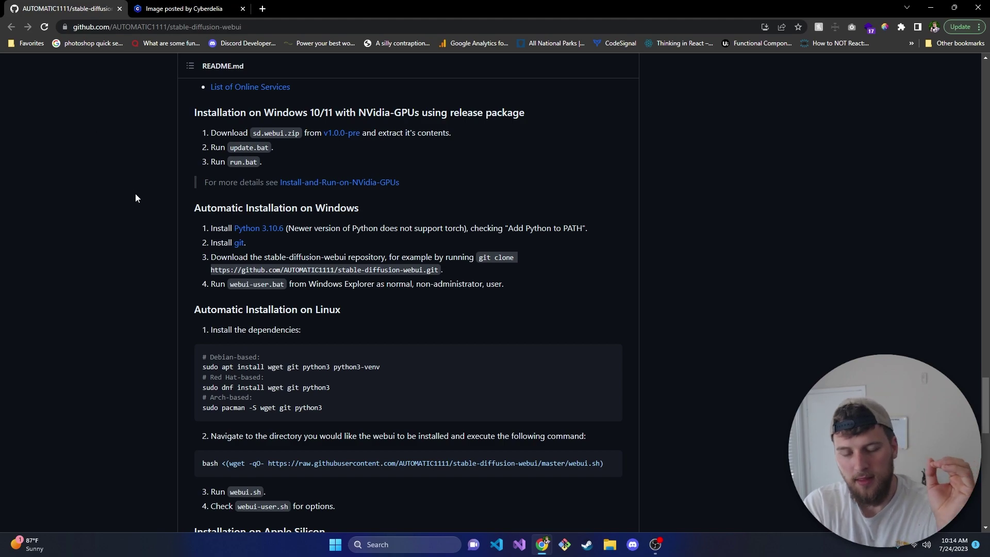
{"action": "middle_click", "coordinate": [238, 246]}
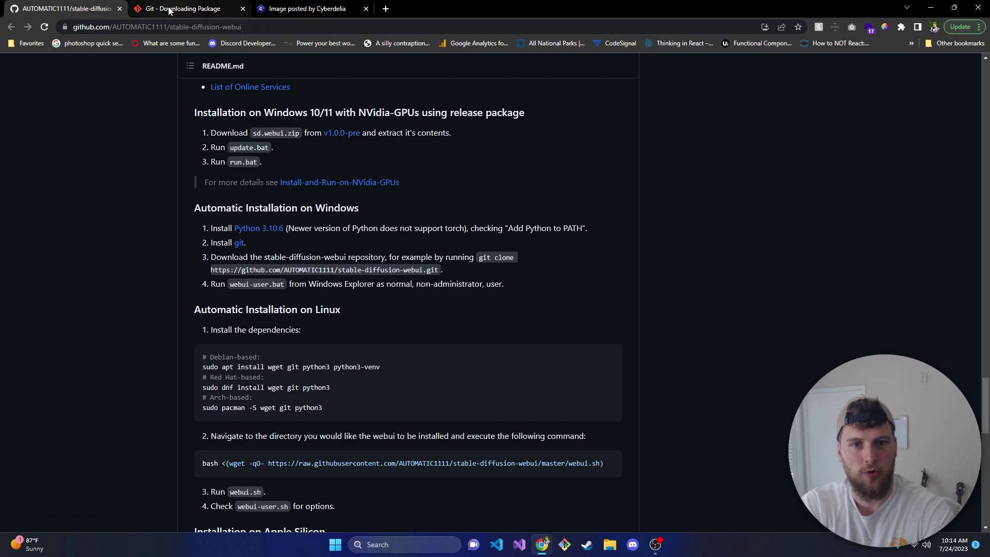
{"action": "left_click", "coordinate": [170, 9]}
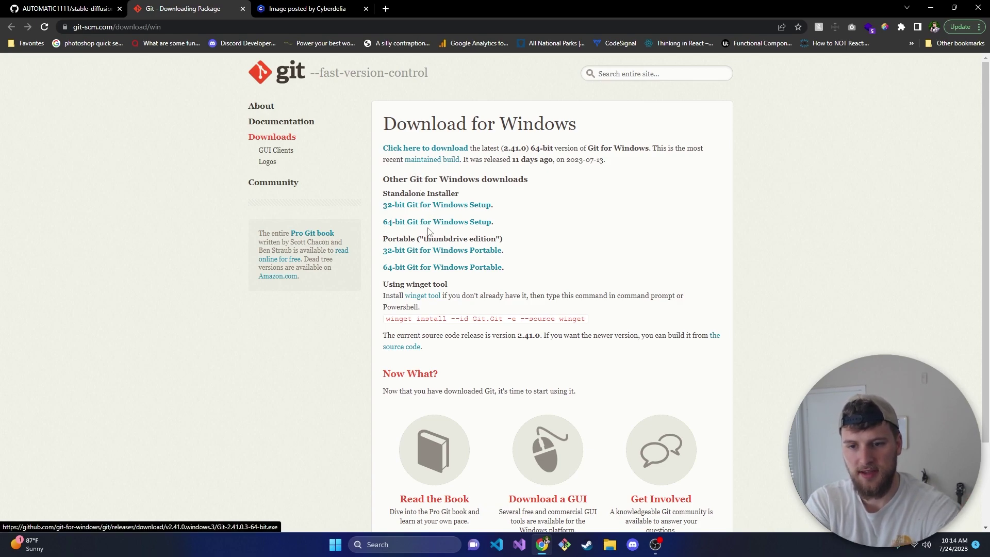
{"action": "left_click_drag", "start_coordinate": [383, 194], "coordinate": [477, 194]}
{"action": "left_click", "coordinate": [472, 198]}
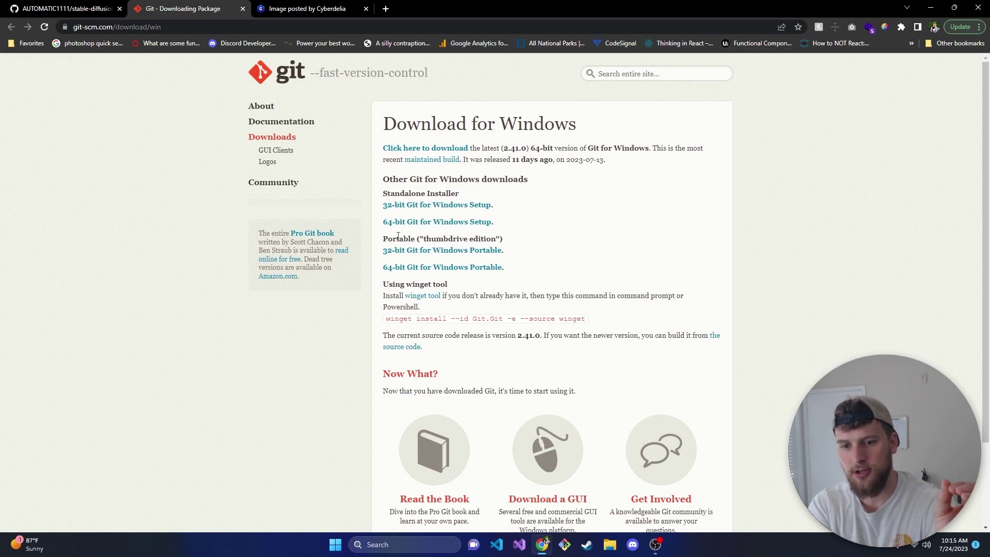
{"action": "left_click_drag", "start_coordinate": [387, 238], "coordinate": [504, 239]}
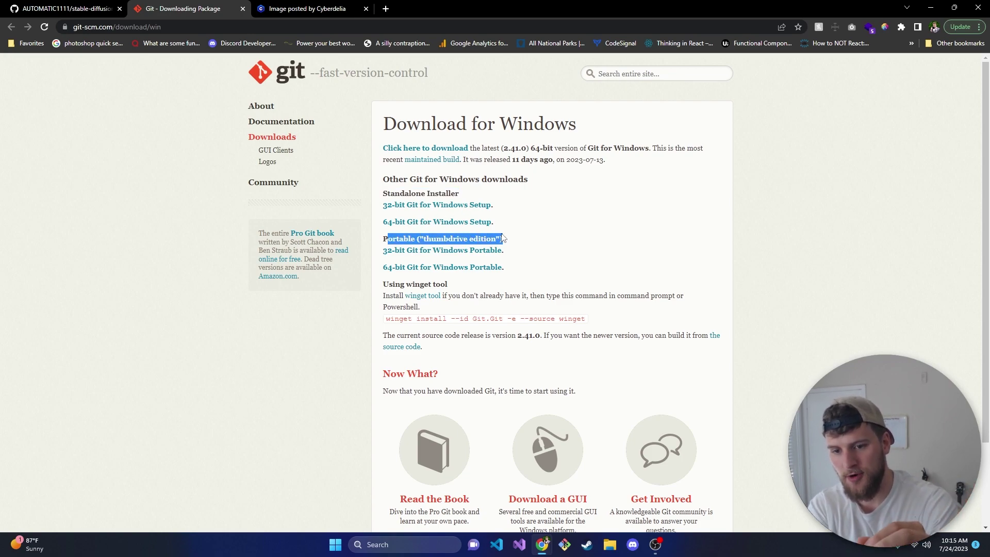
{"action": "left_click", "coordinate": [439, 223]}
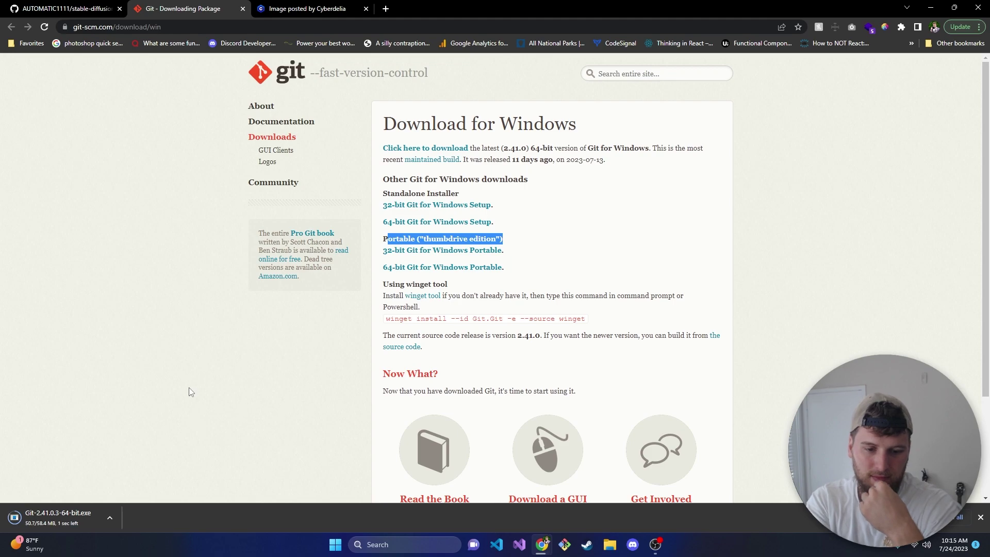
Close the Git download page and copy the git clone command for stable-diffusion-webui from the Windows instructions.
{"action": "left_click", "coordinate": [243, 9]}
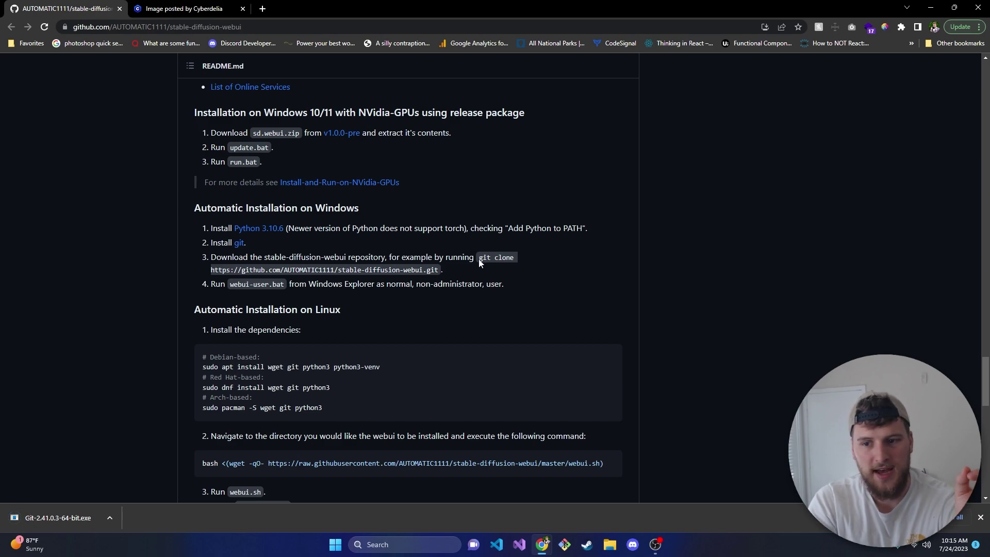
{"action": "left_click_drag", "start_coordinate": [479, 258], "coordinate": [439, 274]}
{"action": "right_click", "coordinate": [439, 274]}
{"action": "left_click", "coordinate": [449, 278]}
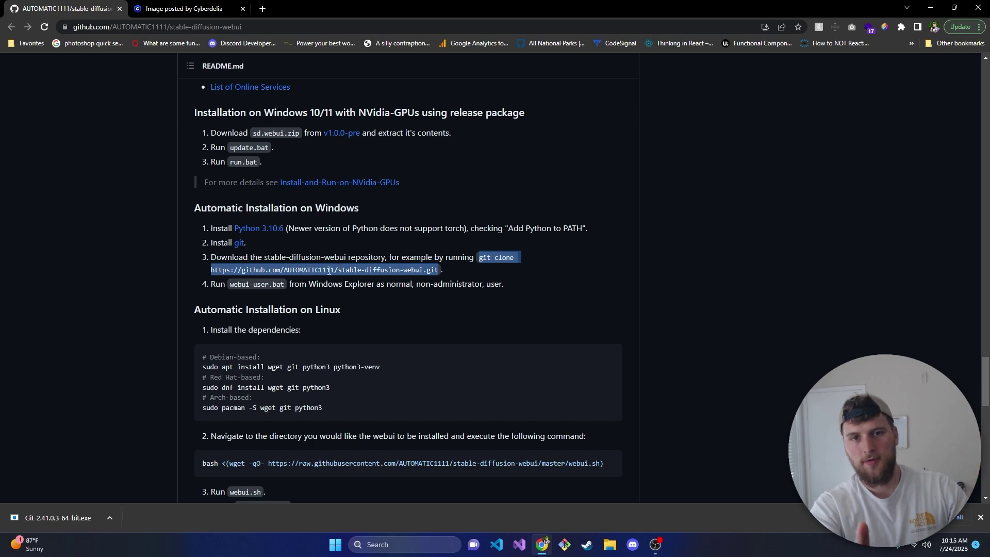
Find and launch Git Bash, and move its window clear of the installation instructions.
{"action": "left_click", "coordinate": [397, 547]}
{"action": "type", "text": "bash"}
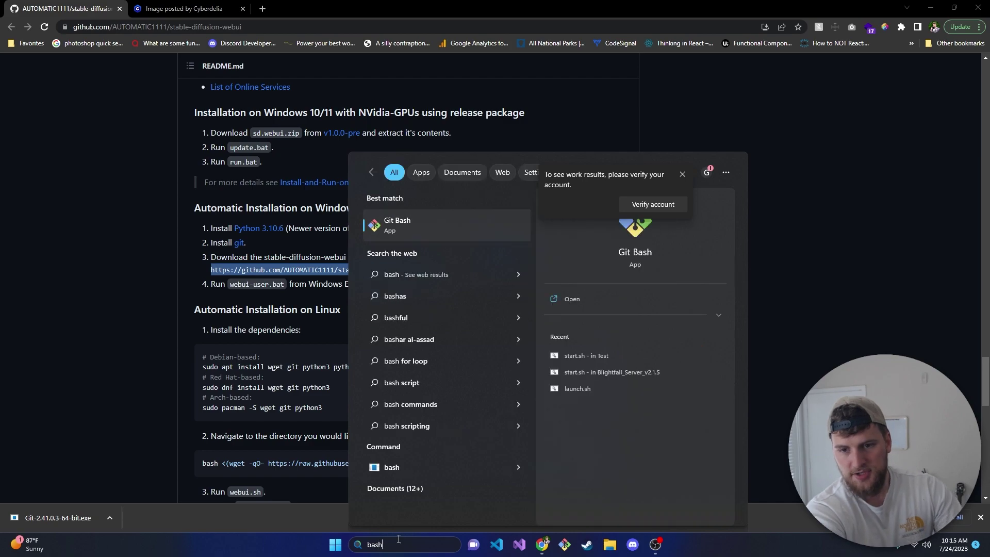
{"action": "key", "text": "Return"}
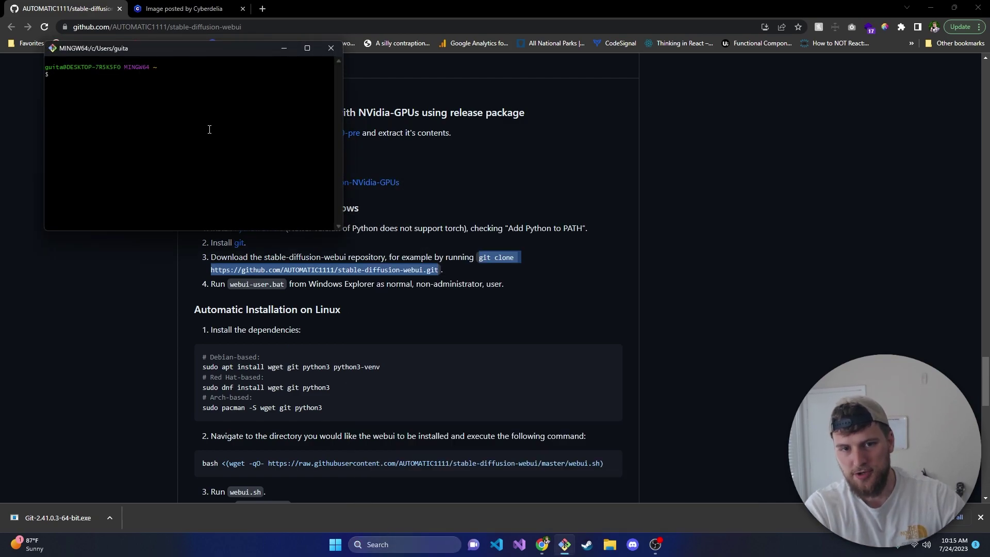
{"action": "left_click_drag", "start_coordinate": [188, 49], "coordinate": [646, 71]}
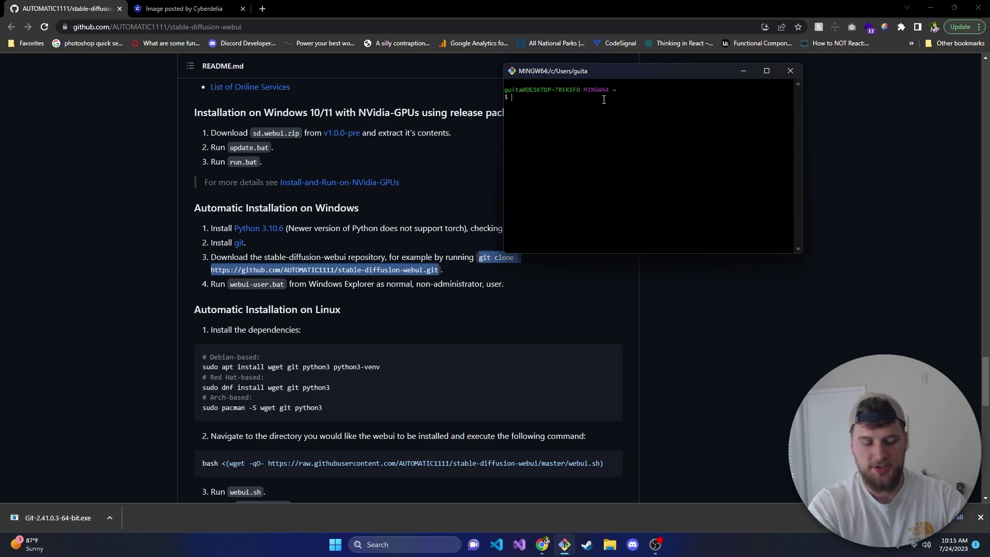
Change the Git Bash working directory to the GitHub folder inside Documents.
{"action": "type", "text": "cd d"}
{"action": "key", "text": "Tab"}
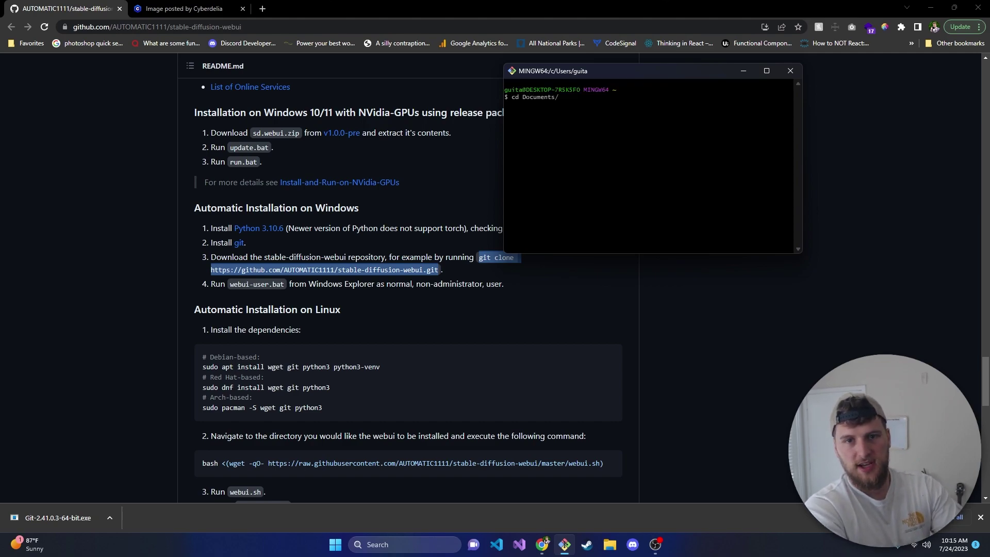
{"action": "key", "text": "Return"}
{"action": "type", "text": "cd G"}
{"action": "key", "text": "Tab"}
{"action": "key", "text": "Return"}
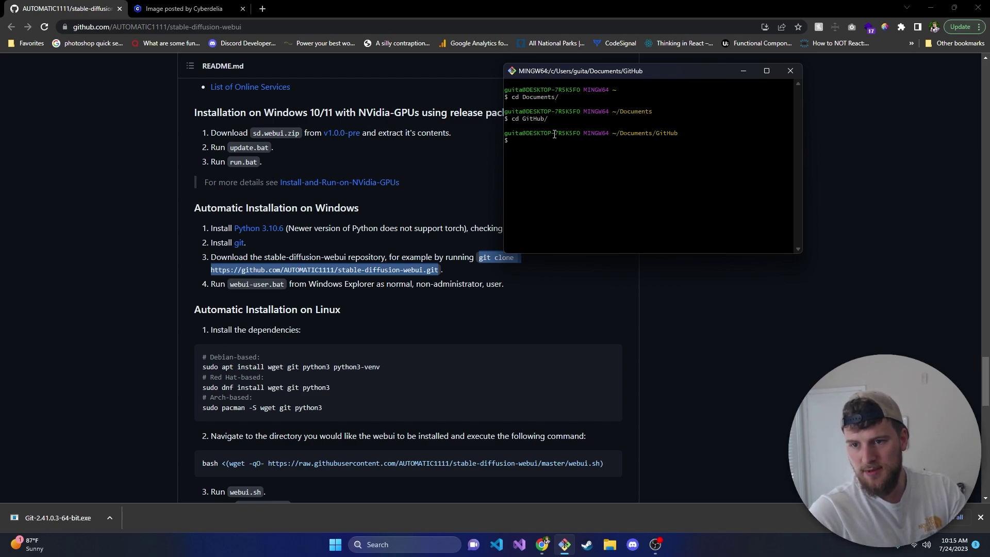
{"action": "right_click", "coordinate": [512, 142]}
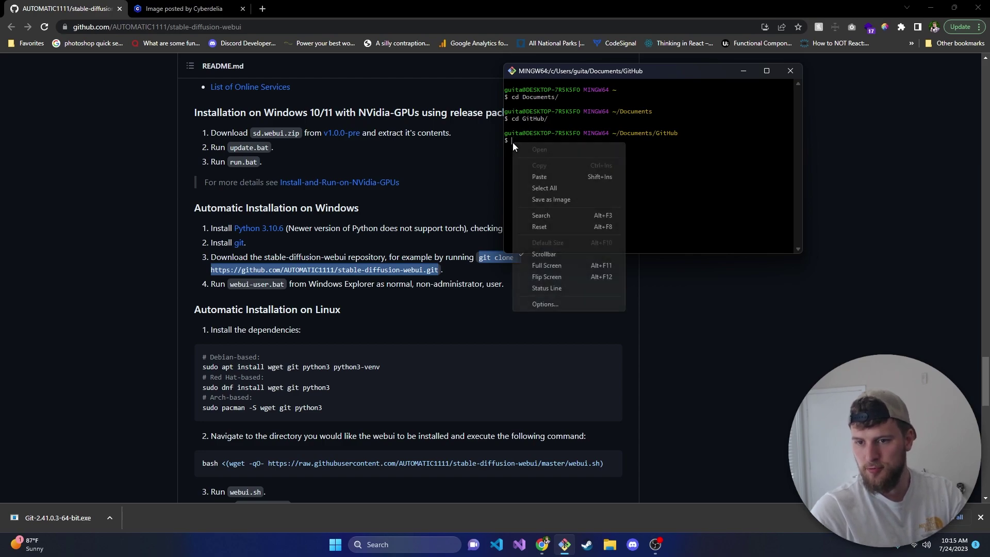
{"action": "left_click", "coordinate": [546, 175]}
{"action": "key", "text": "shift+Insert"}
{"action": "key", "text": "Return"}
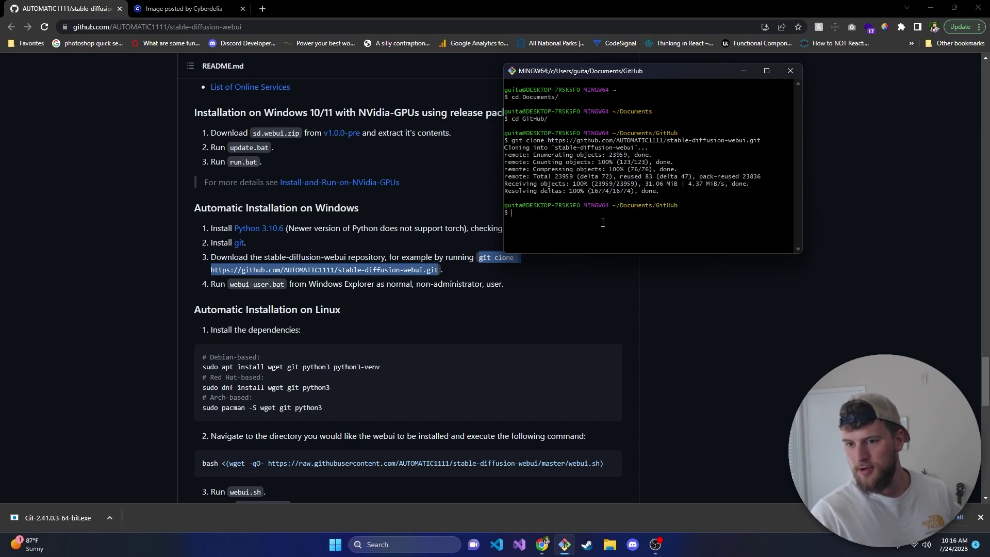
{"action": "left_click_drag", "start_coordinate": [659, 193], "coordinate": [642, 193]}
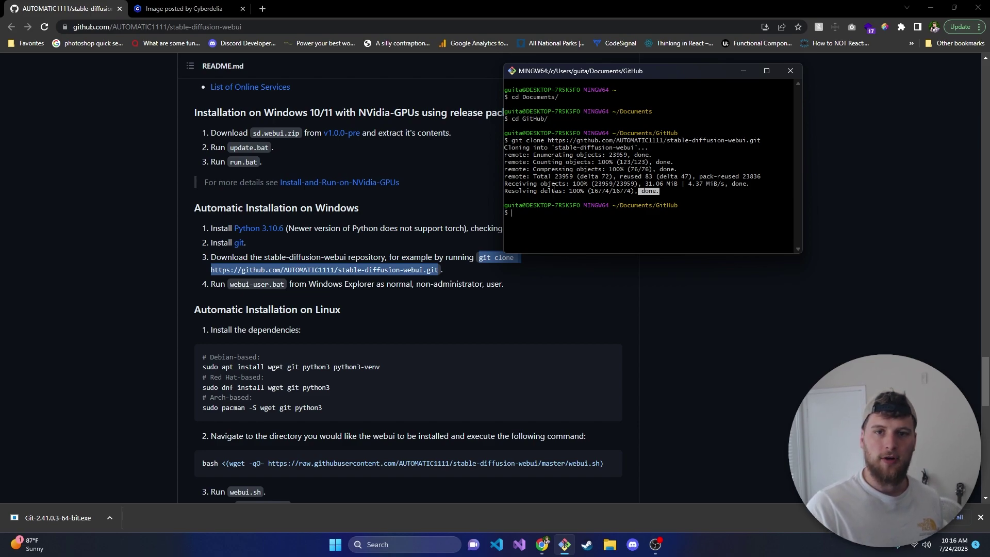
{"action": "left_click", "coordinate": [697, 236]}
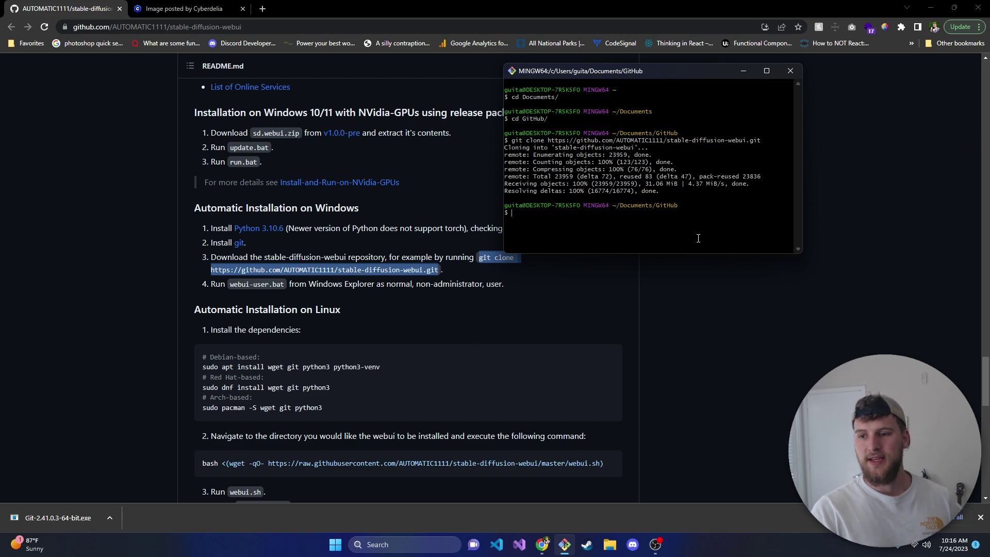
Return to Civitai, close the image viewer to reach the CyberRealistic model page, and highlight its name and web address.
{"action": "left_click", "coordinate": [227, 7]}
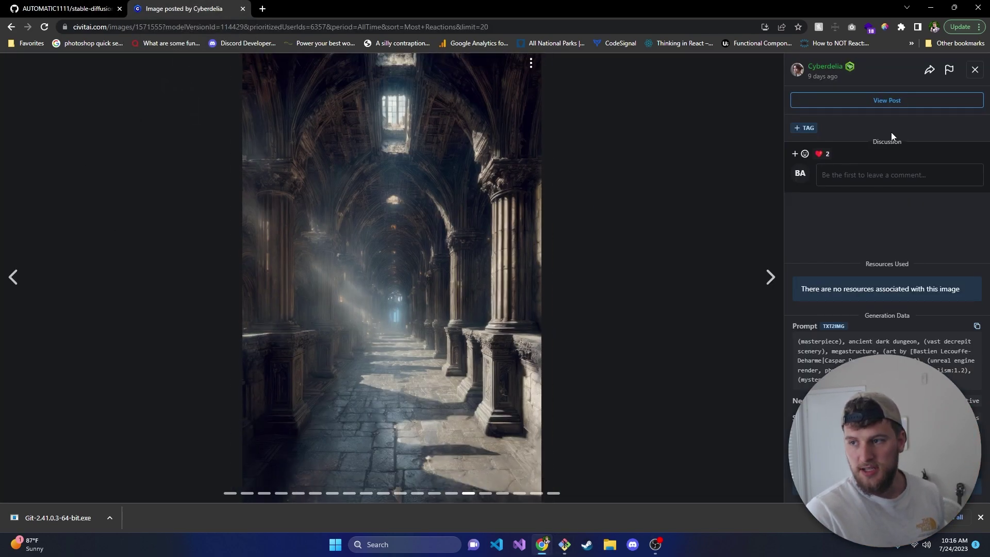
{"action": "left_click", "coordinate": [975, 69]}
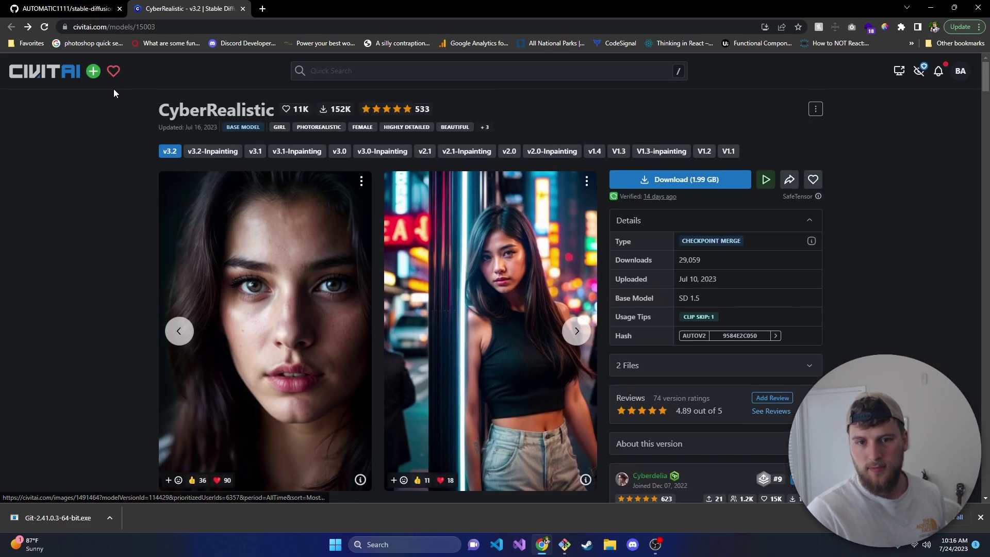
{"action": "left_click_drag", "start_coordinate": [160, 109], "coordinate": [281, 109]}
{"action": "double_click", "coordinate": [227, 97]}
{"action": "left_click", "coordinate": [208, 31]}
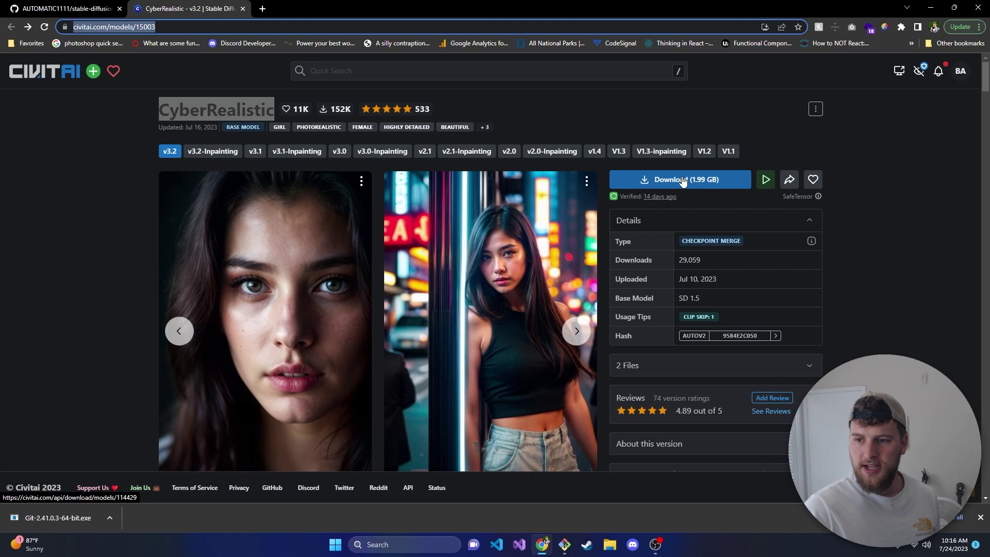
Examine the CyberRealistic v3.2 download details, highlighting the Checkpoint Merge type and the SafeTensor file format.
{"action": "left_click", "coordinate": [886, 154]}
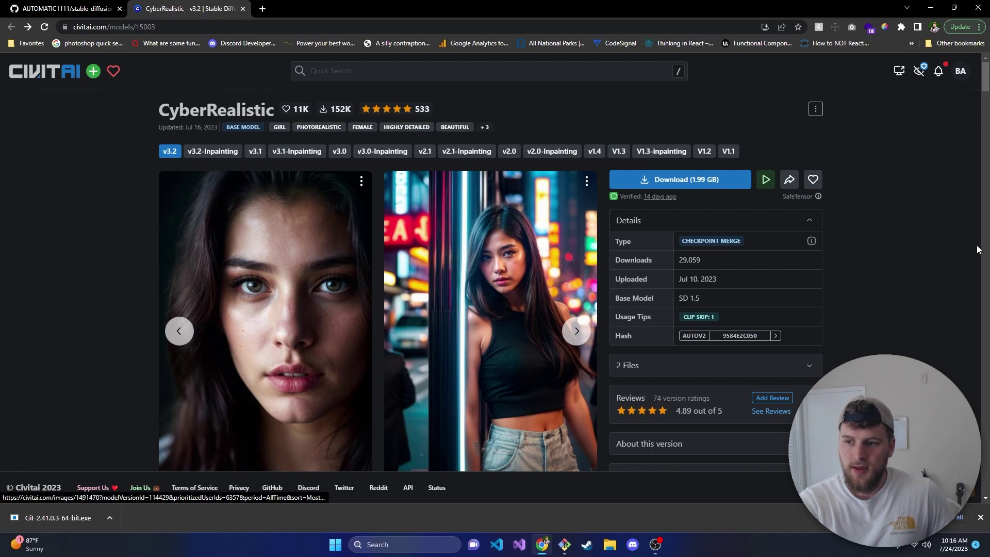
{"action": "double_click", "coordinate": [801, 197]}
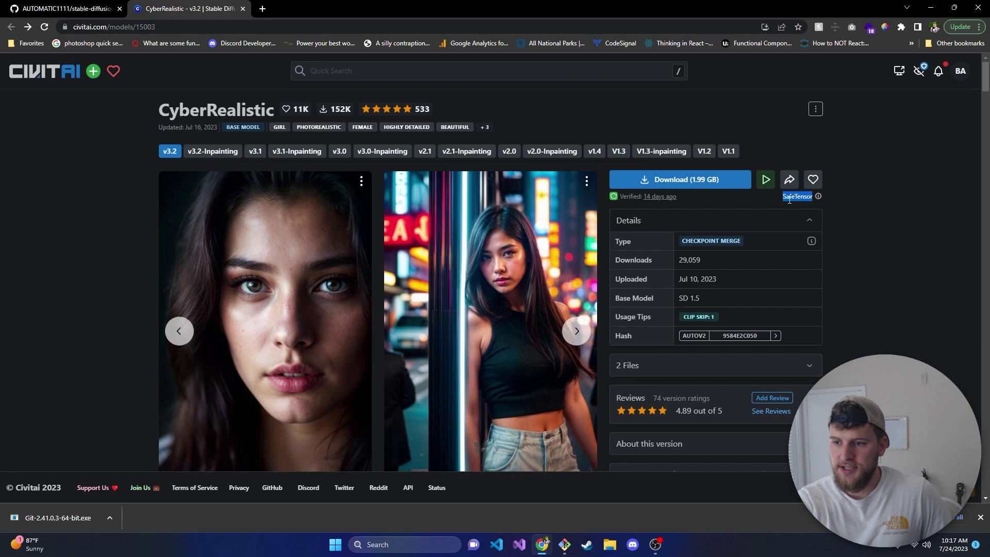
{"action": "left_click_drag", "start_coordinate": [680, 241], "coordinate": [743, 239]}
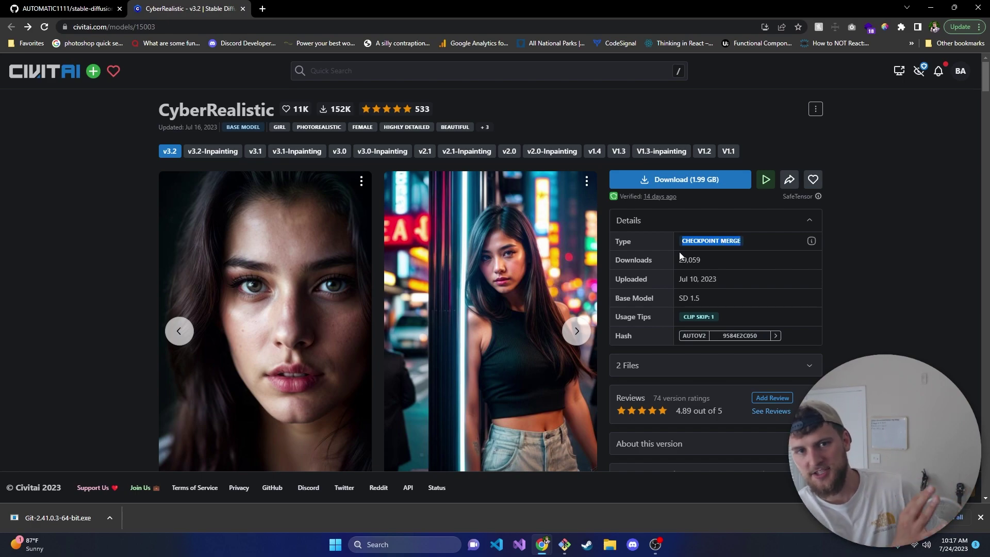
{"action": "left_click_drag", "start_coordinate": [742, 240], "coordinate": [662, 242]}
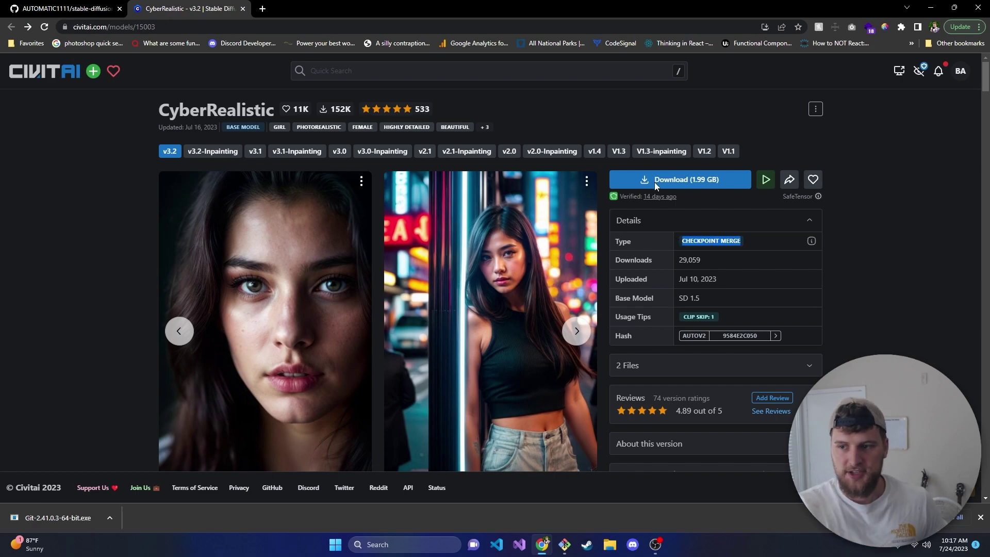
{"action": "left_click_drag", "start_coordinate": [781, 198], "coordinate": [810, 196]}
{"action": "double_click", "coordinate": [787, 197]}
{"action": "left_click", "coordinate": [813, 197]}
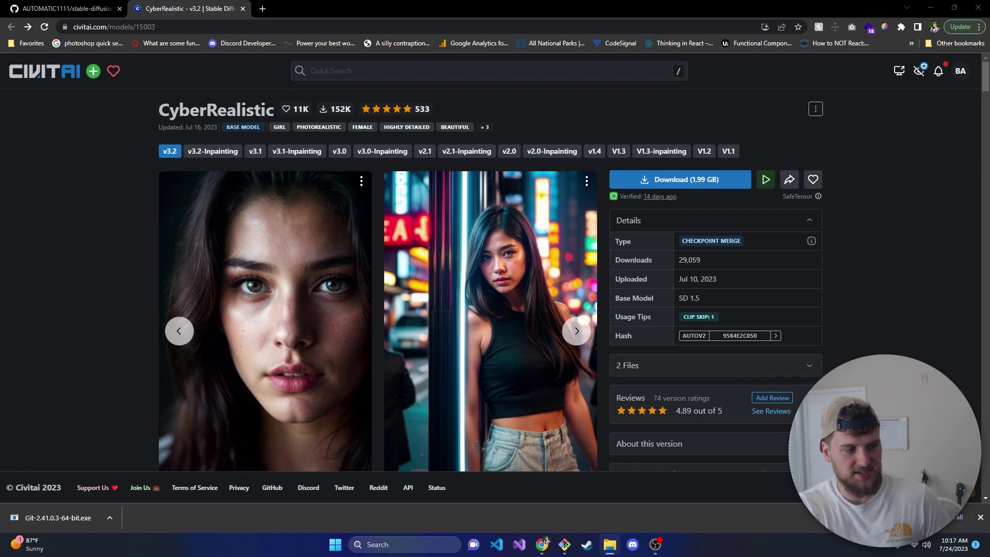
Switch to File Explorer and open the models > Stable-diffusion folder inside the cloned stable-diffusion-webui folder.
{"action": "left_click", "coordinate": [610, 545]}
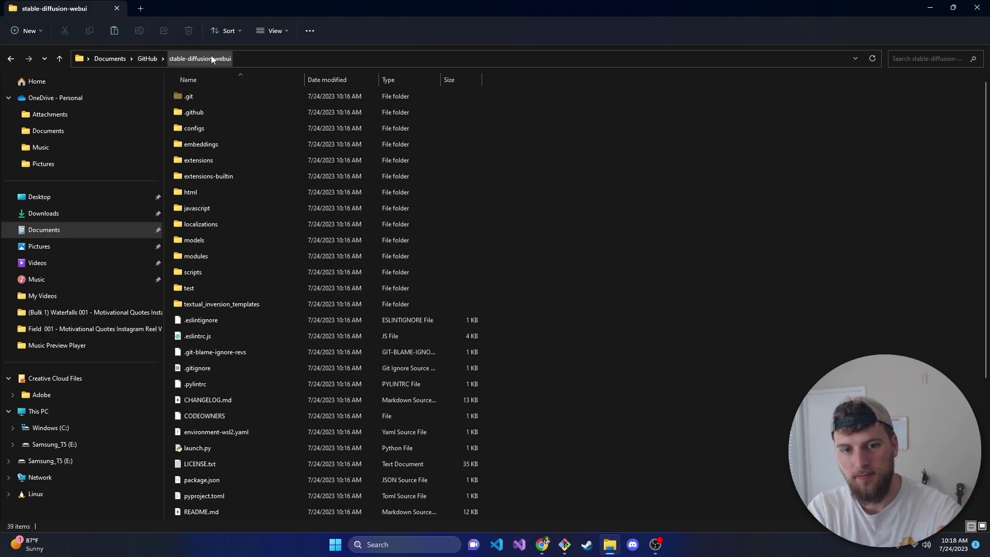
{"action": "double_click", "coordinate": [204, 240]}
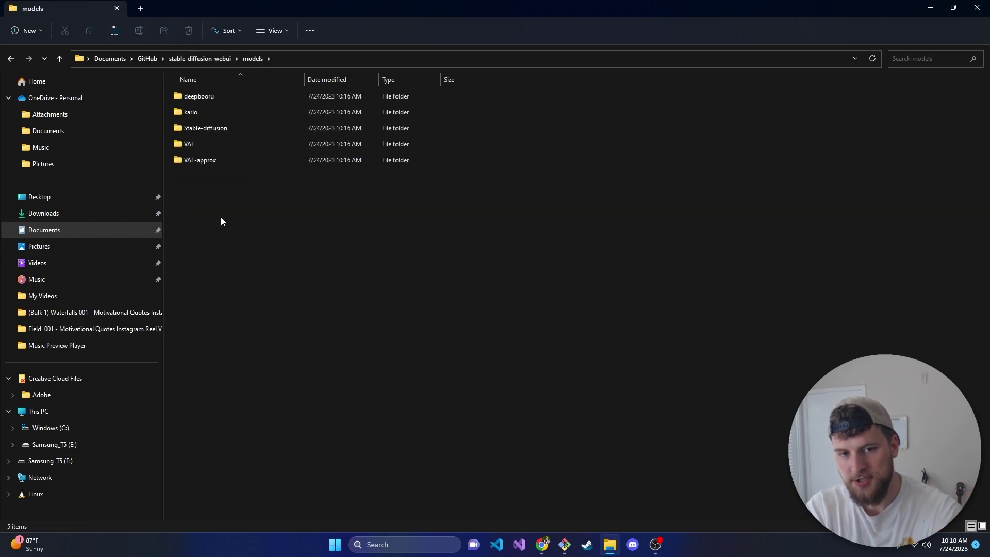
{"action": "double_click", "coordinate": [204, 128]}
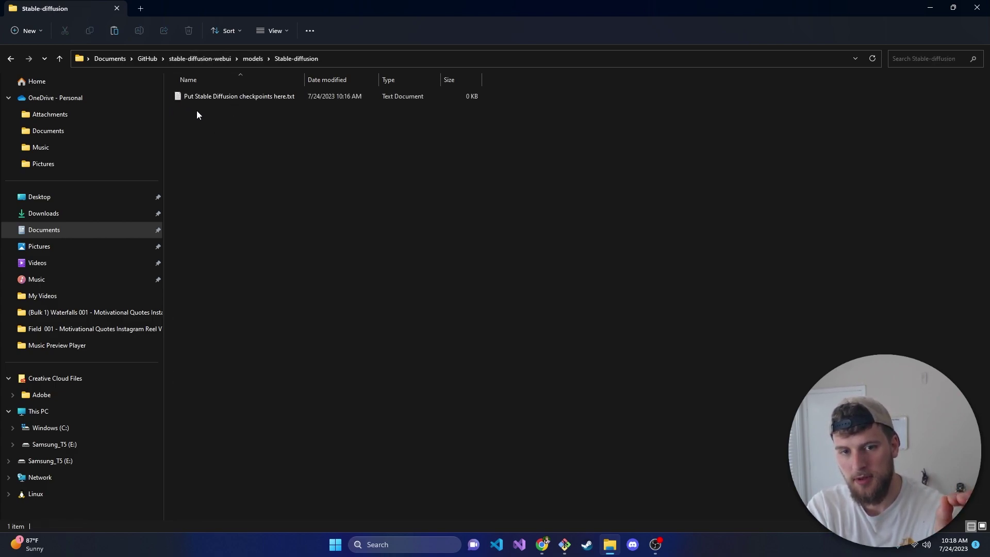
{"action": "left_click_drag", "start_coordinate": [248, 129], "coordinate": [299, 81]}
{"action": "left_click", "coordinate": [238, 157]}
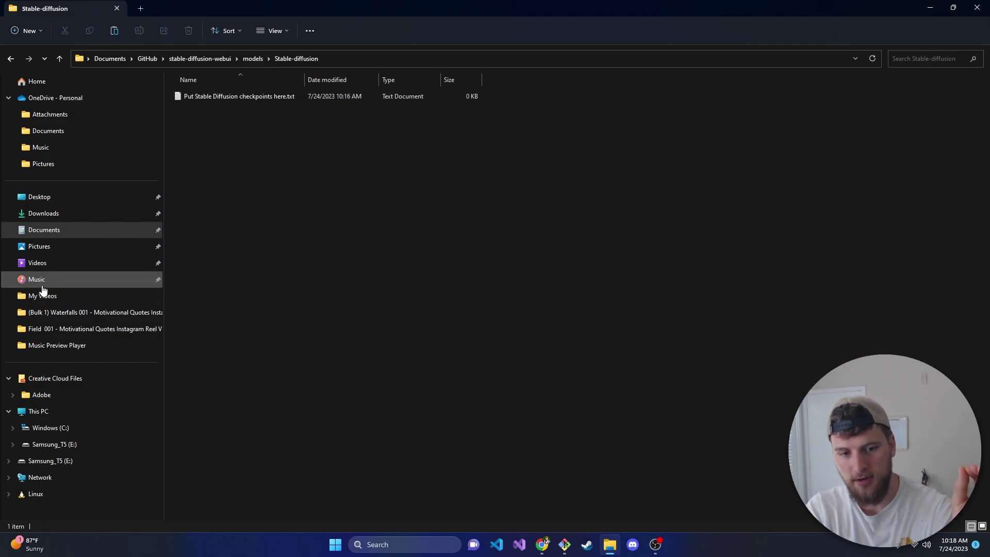
{"action": "right_click", "coordinate": [250, 144]}
{"action": "left_click", "coordinate": [264, 159]}
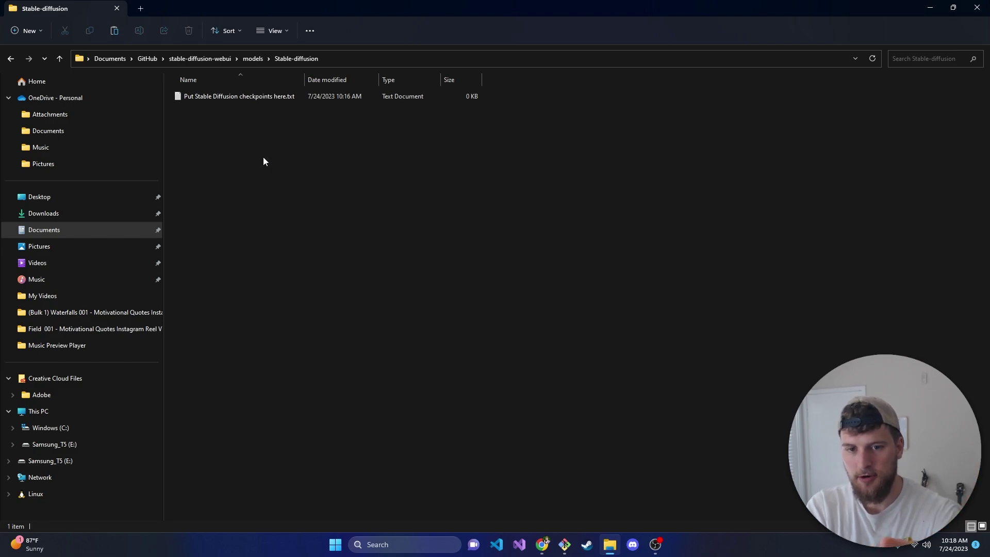
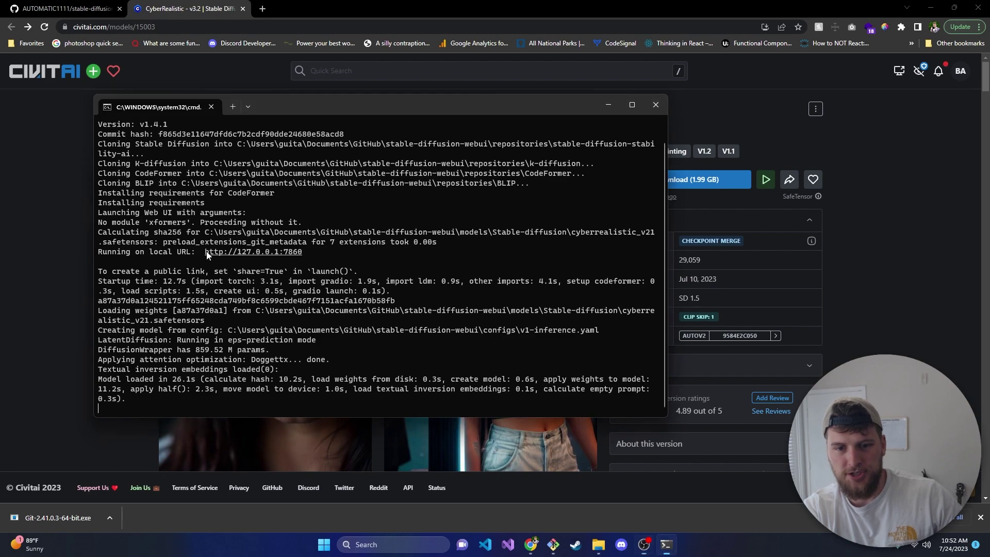
{"action": "right_click", "coordinate": [287, 255]}
{"action": "left_click_drag", "start_coordinate": [340, 107], "coordinate": [1, 289]}
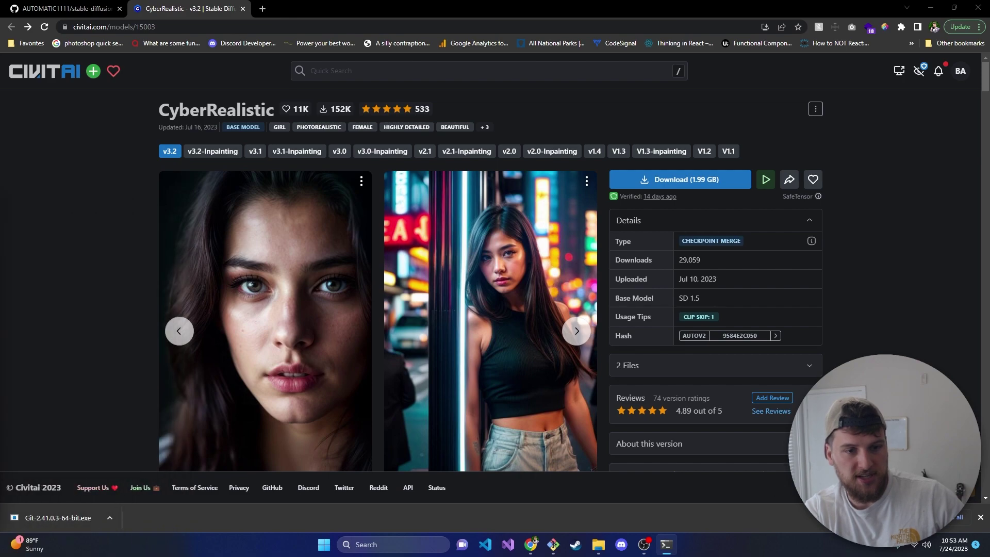
{"action": "left_click", "coordinate": [262, 9]}
{"action": "type", "text": "http://127.0.0.1:7860"}
{"action": "key", "text": "Return"}
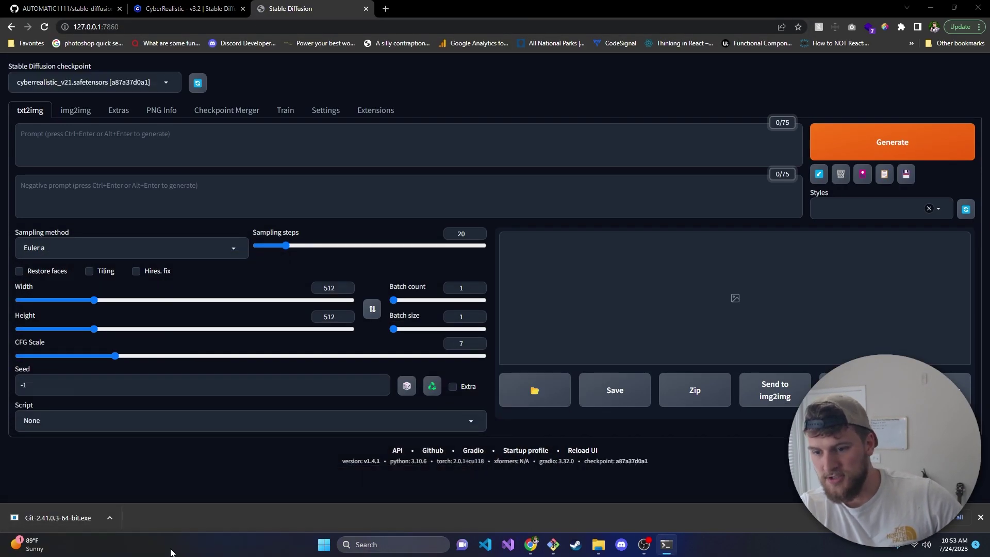
Bring the console window back into view and highlight the line about cloning Stable Diffusion into the repositories folder.
{"action": "left_click_drag", "start_coordinate": [172, 526], "coordinate": [371, 148]}
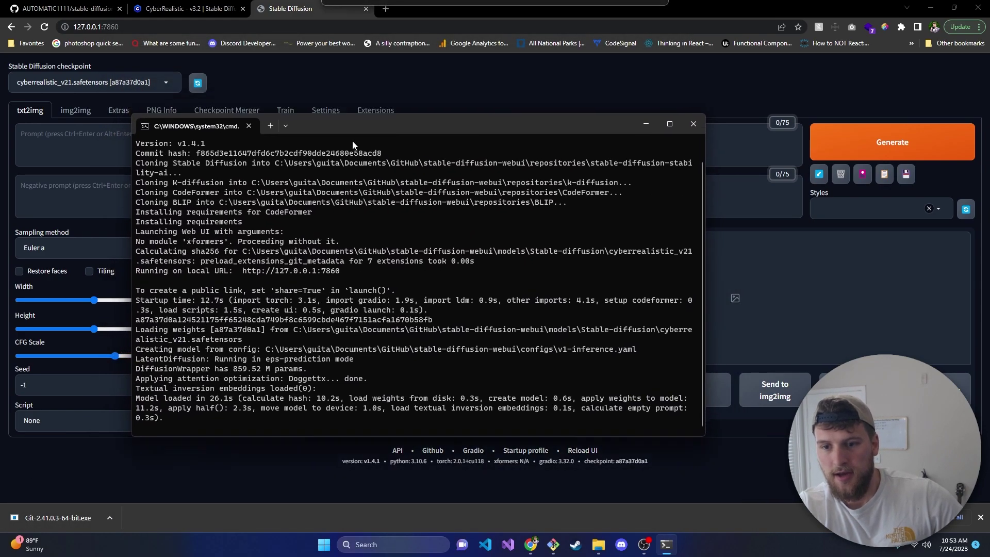
{"action": "mouse_move", "coordinate": [132, 164]}
{"action": "left_mouse_down"}
{"action": "mouse_move", "coordinate": [281, 155]}
{"action": "mouse_move", "coordinate": [609, 167]}
{"action": "left_mouse_up"}
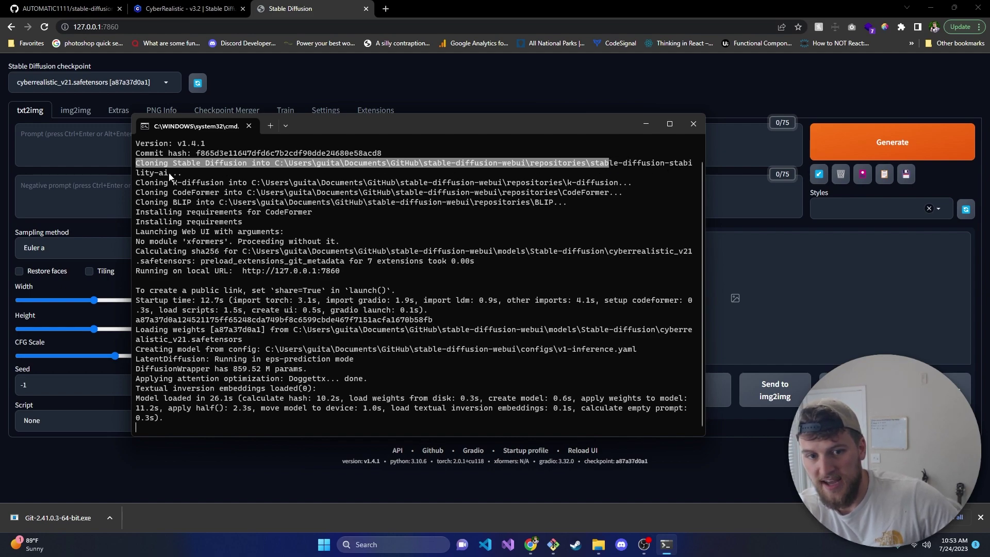
{"action": "left_click_drag", "start_coordinate": [125, 160], "coordinate": [181, 177]}
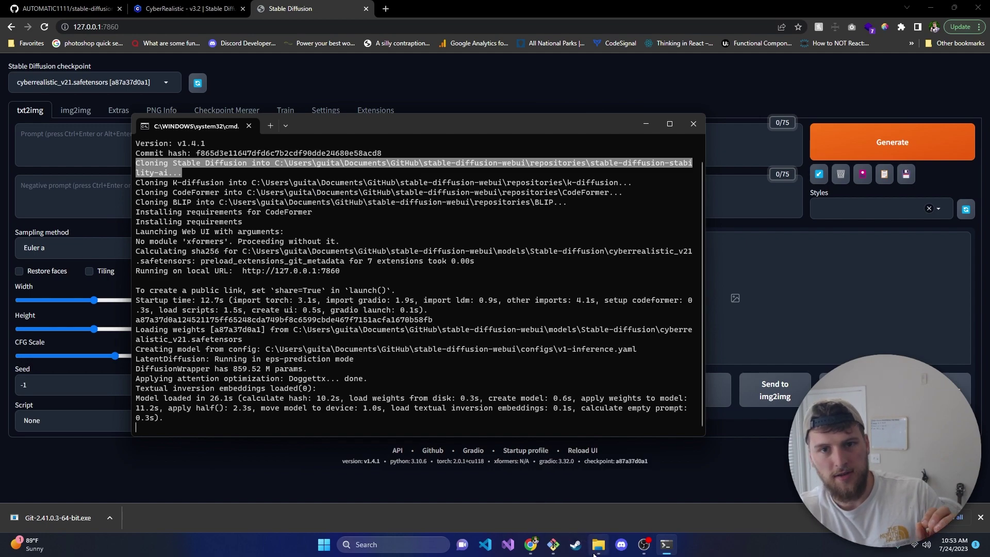
Review the files in the stable-diffusion-webui folder, minimize that window, and return to the web UI in the browser.
{"action": "mouse_move", "coordinate": [607, 550]}
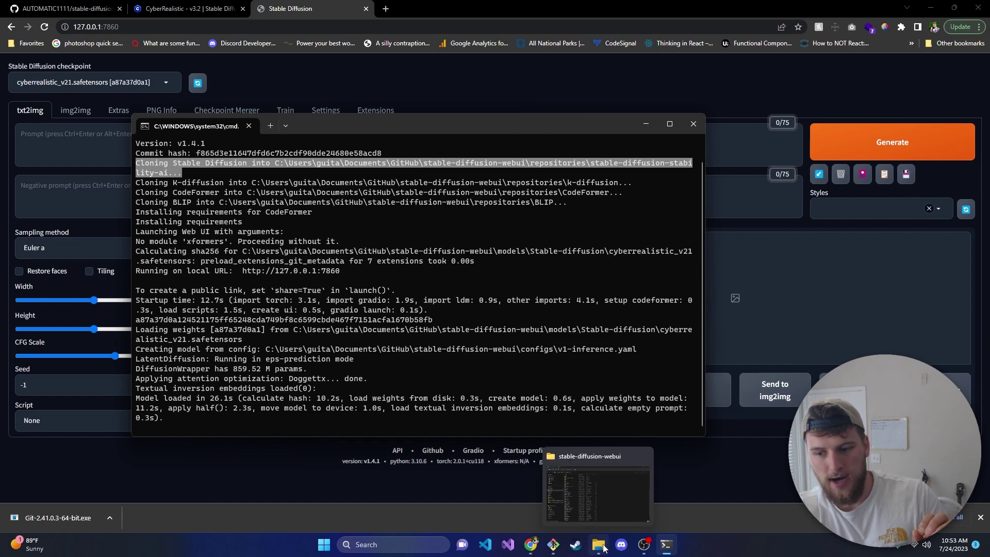
{"action": "left_click", "coordinate": [605, 515]}
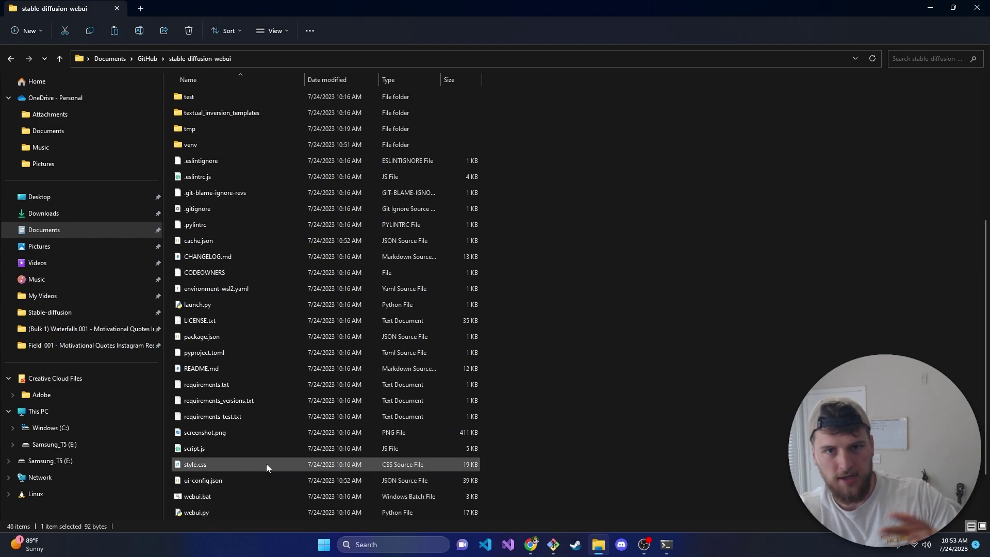
{"action": "left_click", "coordinate": [931, 7]}
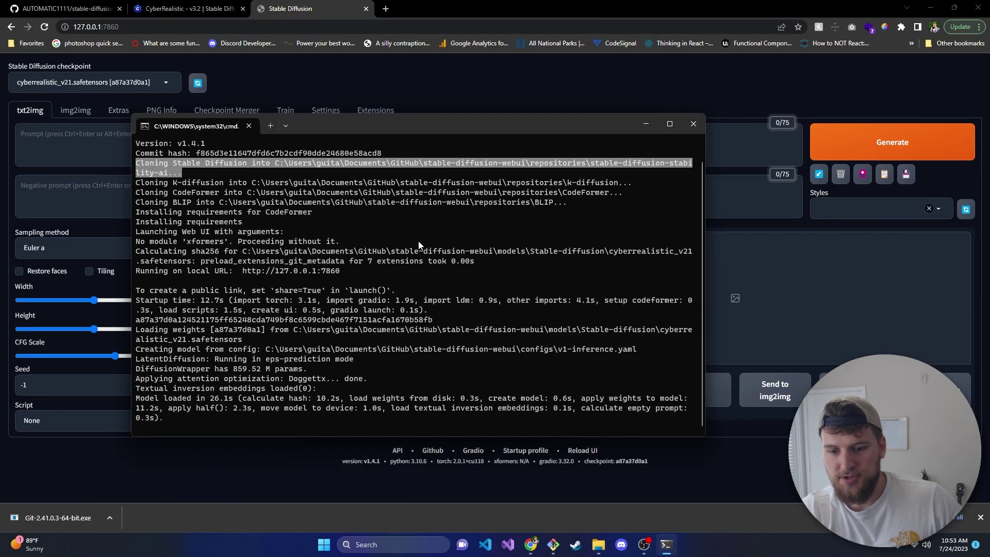
{"action": "left_click", "coordinate": [297, 82]}
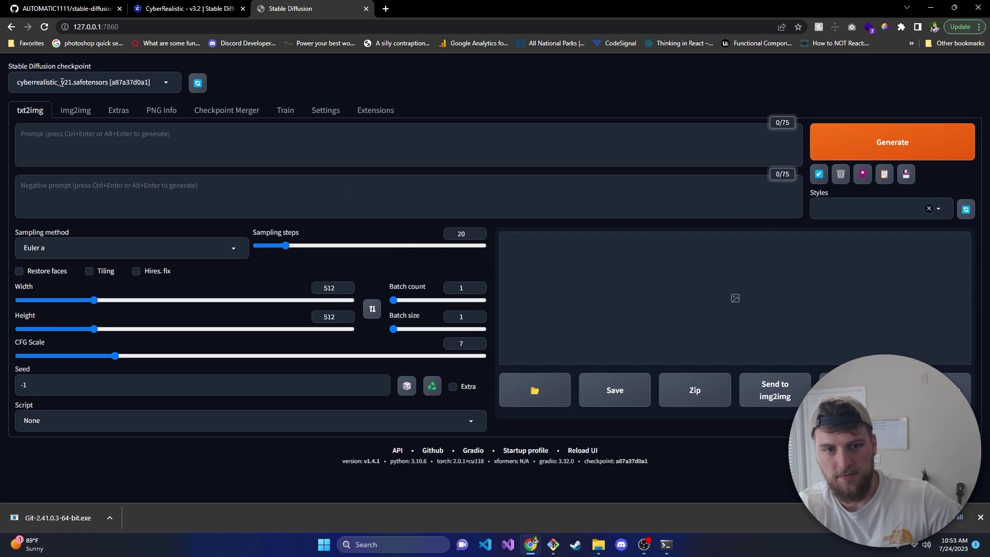
{"action": "left_click", "coordinate": [43, 146]}
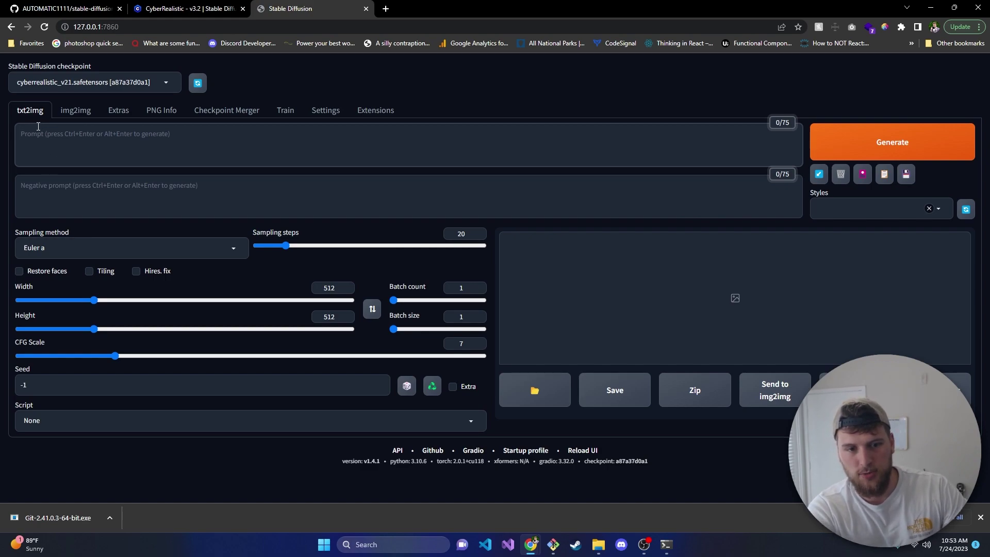
{"action": "left_click", "coordinate": [40, 187]}
{"action": "left_click", "coordinate": [71, 135]}
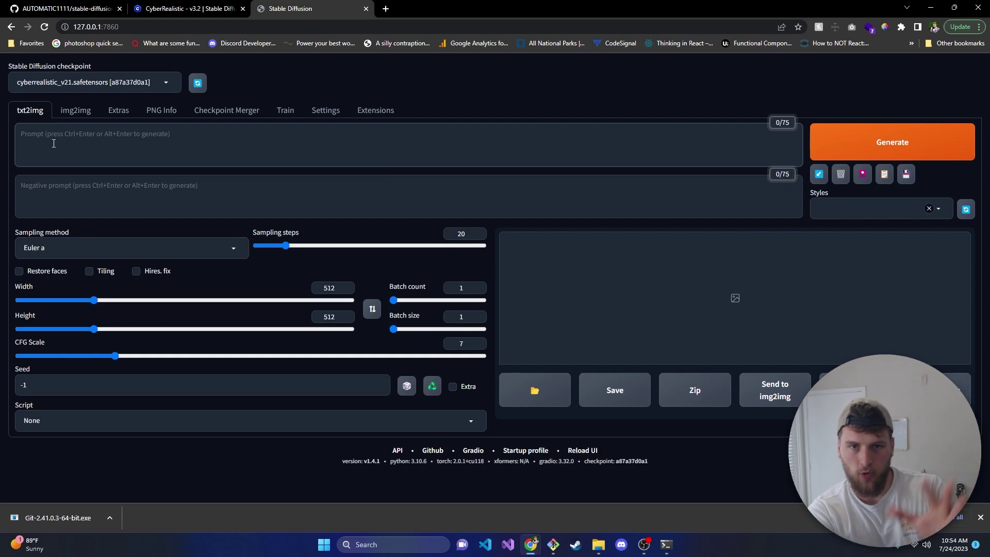
{"action": "left_click", "coordinate": [103, 189]}
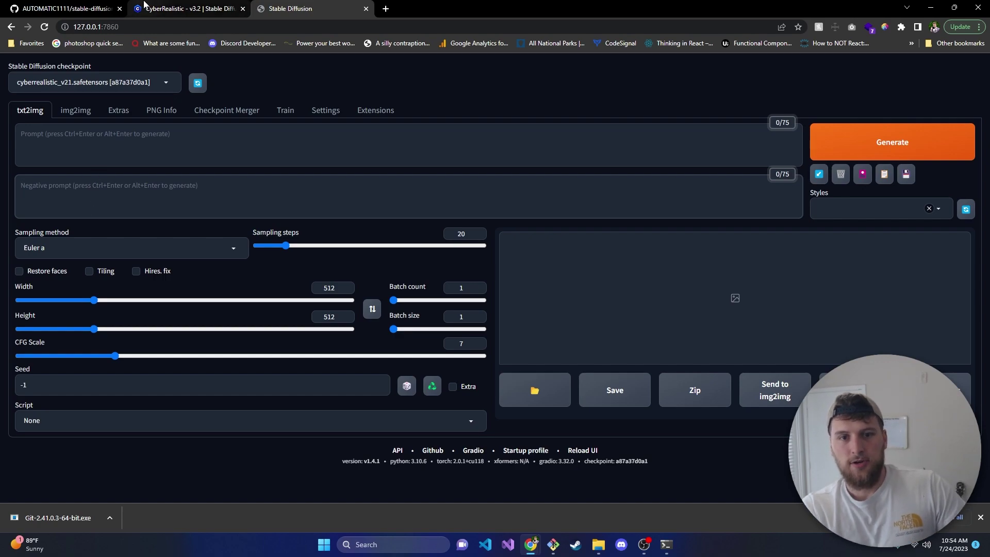
Return to the CyberRealistic page on Civitai, browse its gallery, and open the image of the cat in a purple wizard outfit.
{"action": "left_click", "coordinate": [160, 8]}
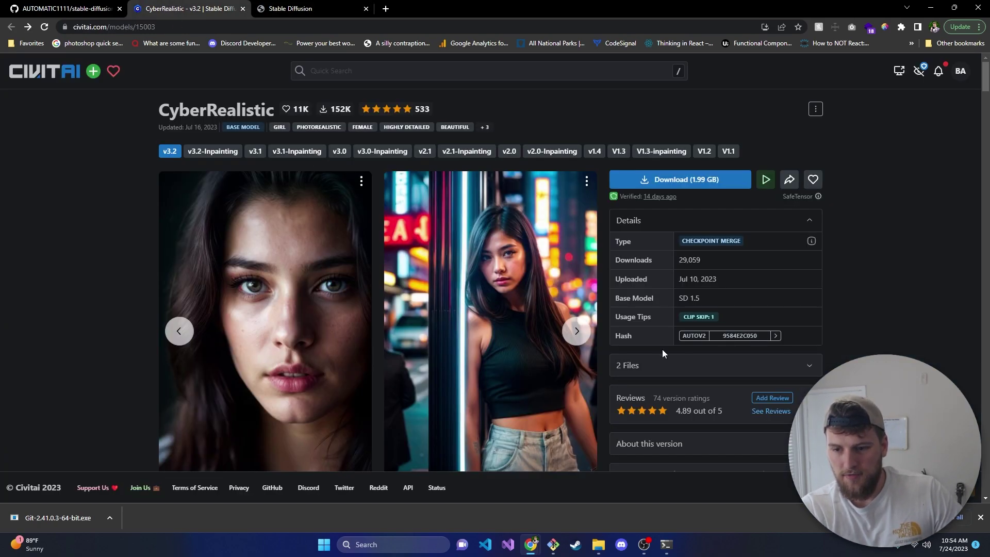
{"action": "left_click", "coordinate": [576, 333]}
{"action": "left_click", "coordinate": [576, 332]}
{"action": "left_click", "coordinate": [576, 333]}
{"action": "left_click", "coordinate": [576, 332]}
{"action": "left_click", "coordinate": [578, 333]}
{"action": "left_click", "coordinate": [300, 299]}
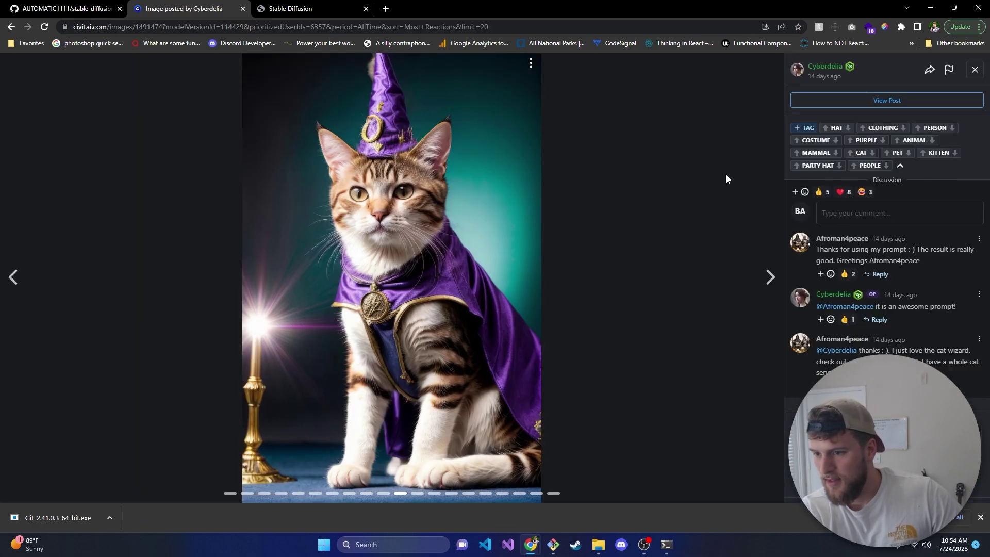
Find the wizard cat image's generation data and copy its full prompt text.
{"action": "scroll", "coordinate": [902, 198], "scroll_direction": "down", "scroll_amount": 4}
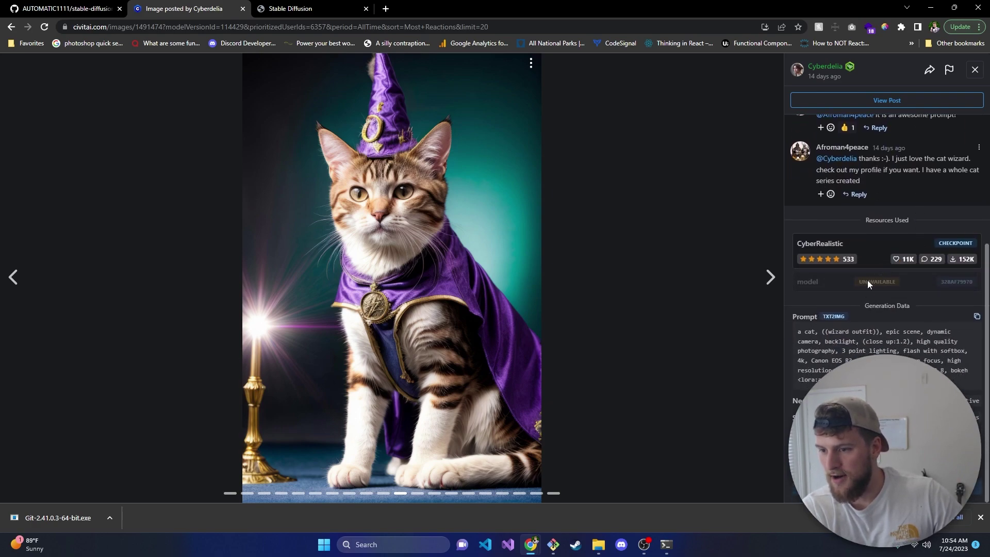
{"action": "double_click", "coordinate": [795, 317]}
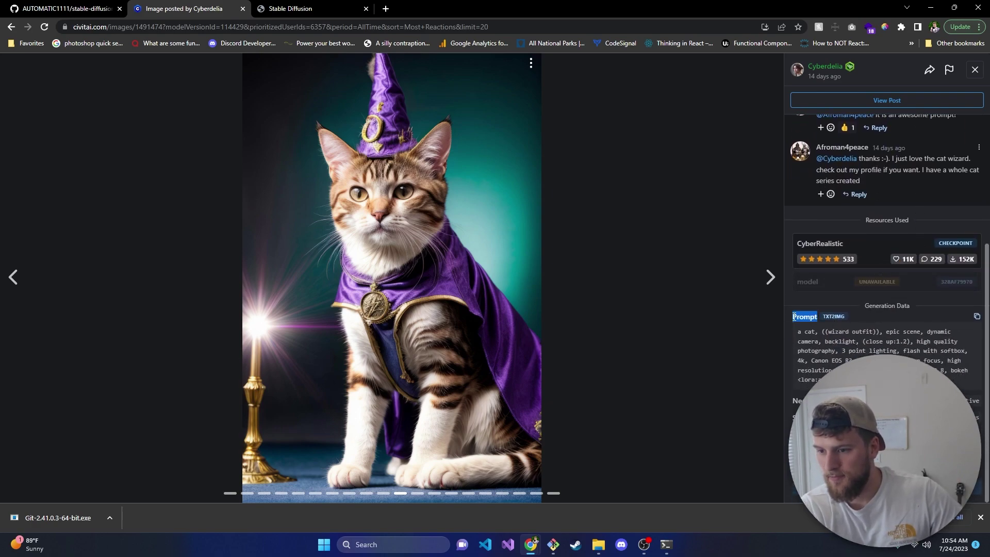
{"action": "left_click_drag", "start_coordinate": [798, 331], "coordinate": [825, 380]}
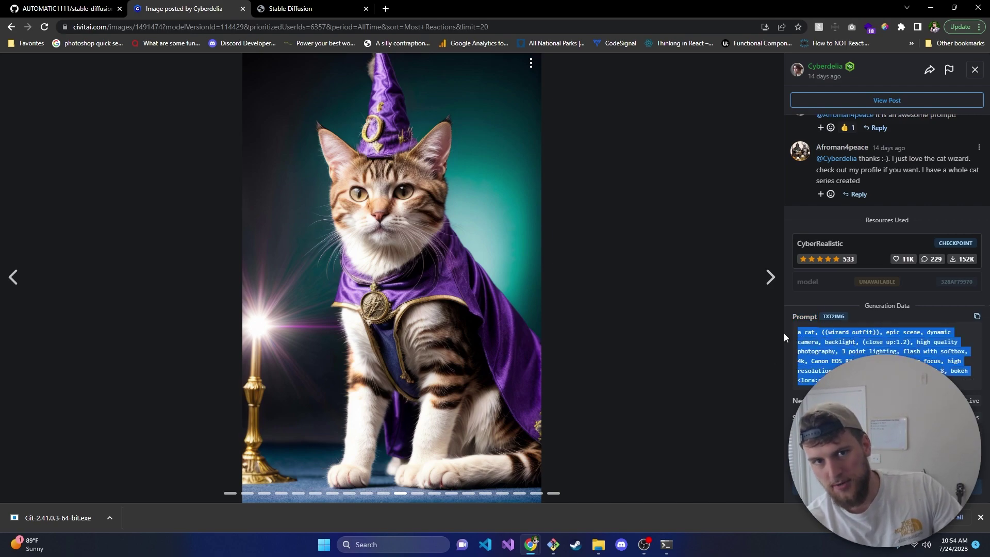
{"action": "right_click", "coordinate": [838, 336]}
{"action": "left_click", "coordinate": [712, 350]}
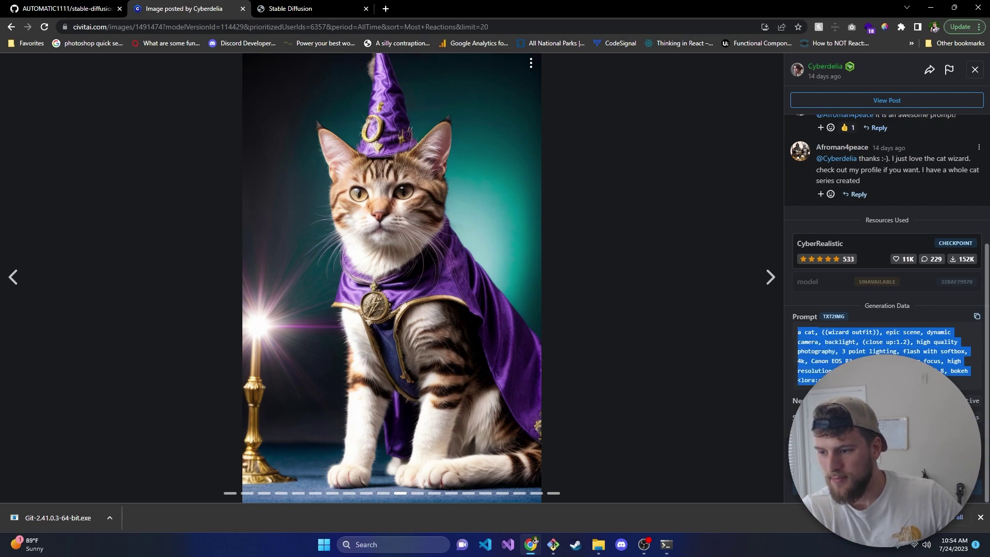
Paste the copied cat prompt into the web UI's txt2img prompt and delete the <lora:add_detail:0.6> tag from its end.
{"action": "left_click", "coordinate": [311, 9]}
{"action": "left_click", "coordinate": [206, 135]}
{"action": "key", "text": "ctrl+v"}
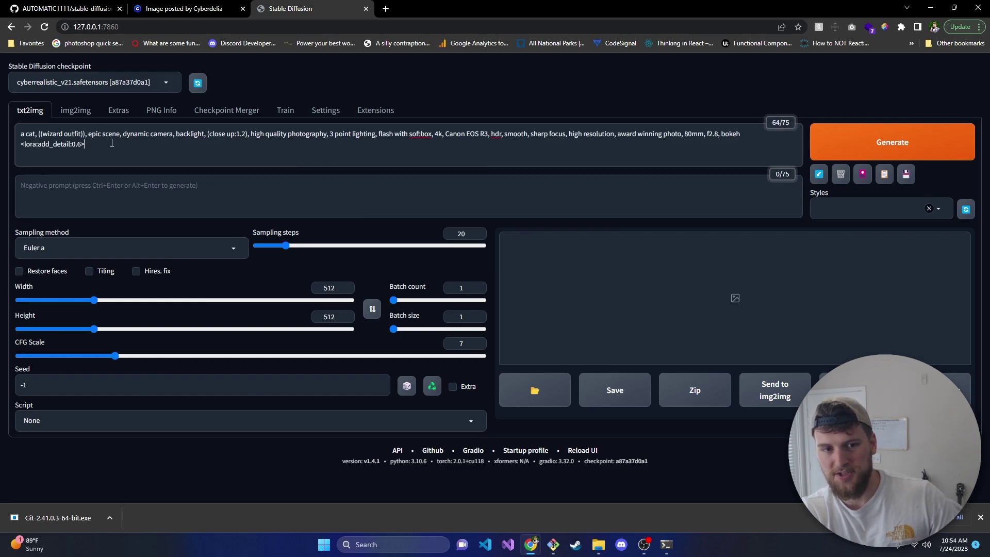
{"action": "left_click_drag", "start_coordinate": [102, 146], "coordinate": [20, 145]}
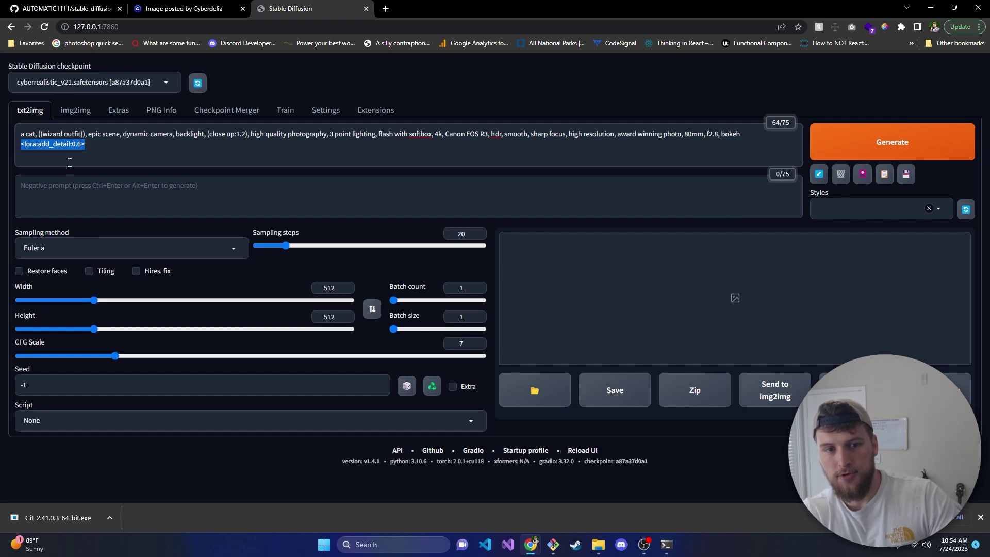
{"action": "key", "text": "BackSpace"}
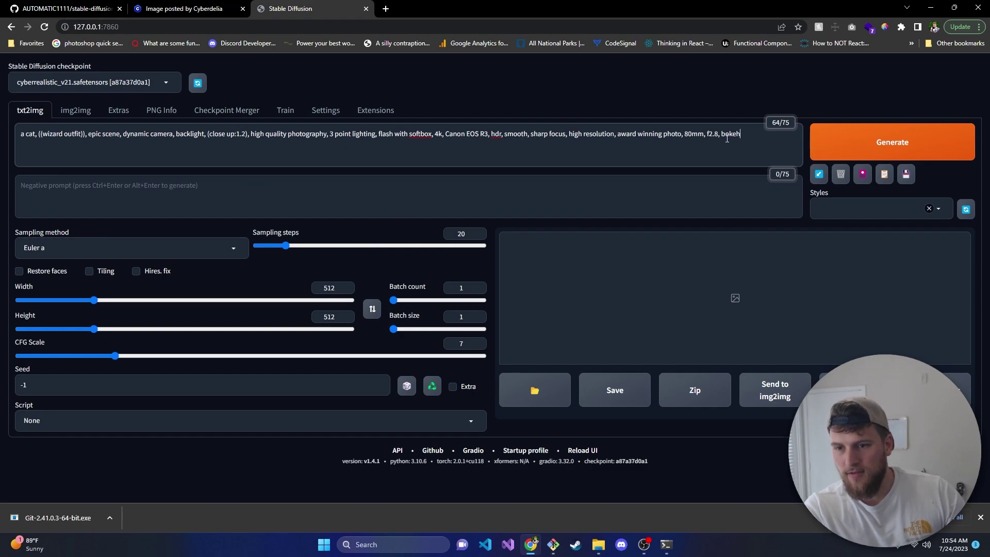
Check the negative prompt in the wizard cat image's generation data on Civitai and return to the web UI.
{"action": "left_click", "coordinate": [200, 9]}
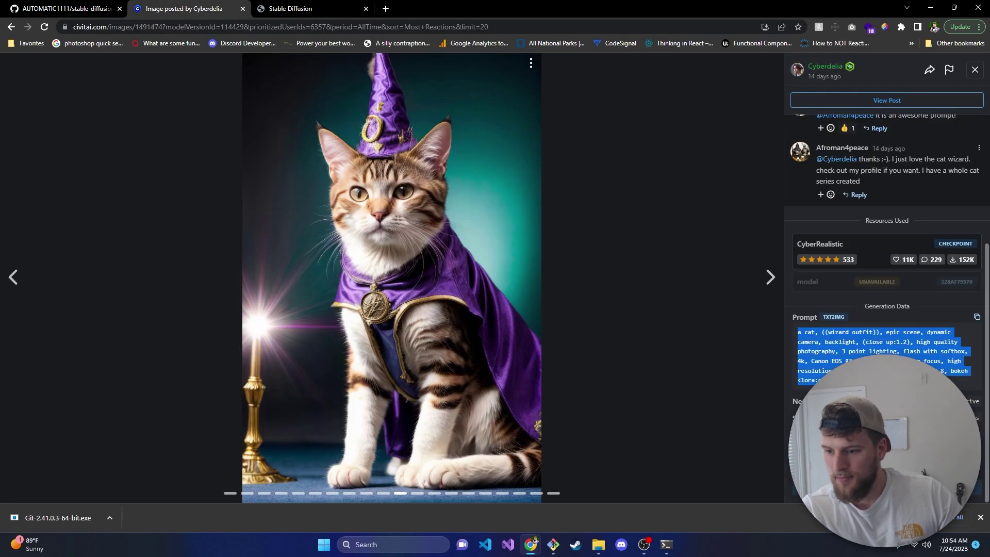
{"action": "left_click_drag", "start_coordinate": [795, 415], "coordinate": [856, 453]}
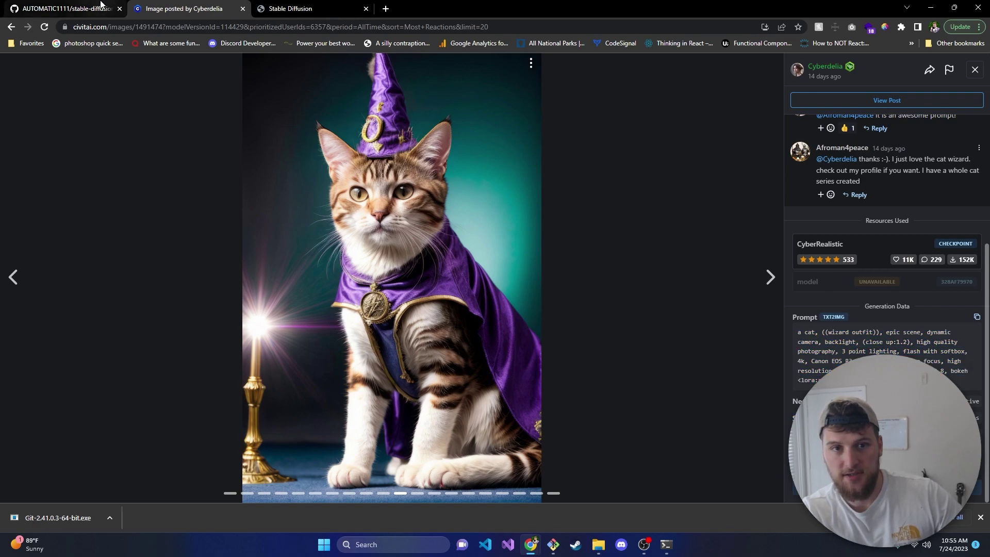
{"action": "left_click", "coordinate": [291, 8]}
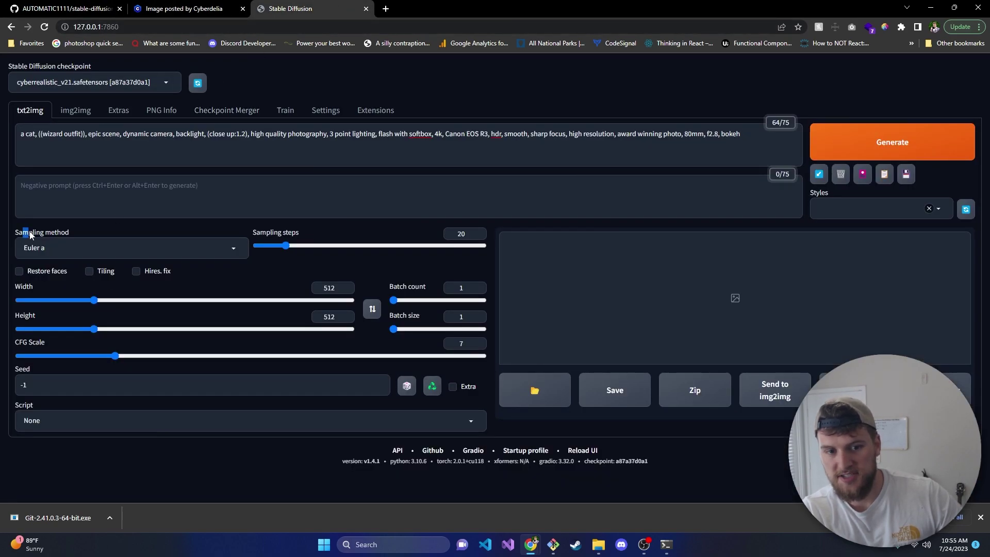
Set the sampling method to DPM++ SDE Karras, checking the wizard cat image's page on Civitai before returning to the web UI.
{"action": "left_click", "coordinate": [47, 247]}
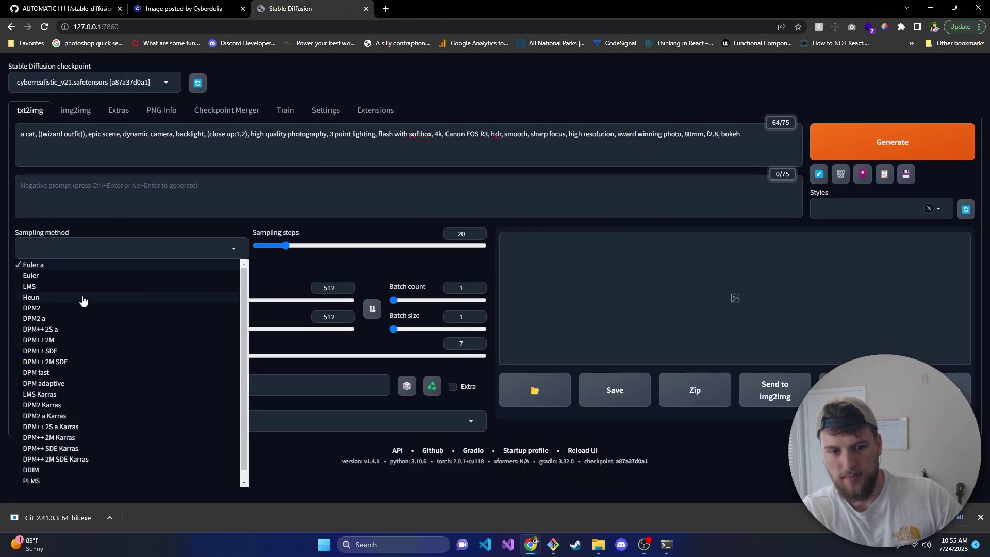
{"action": "scroll", "coordinate": [32, 454], "scroll_direction": "down", "scroll_amount": 1}
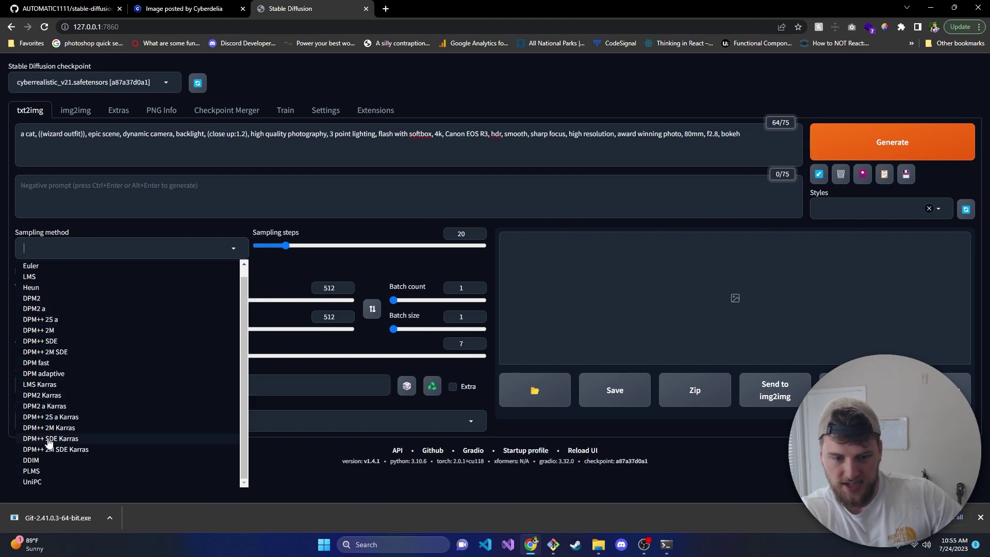
{"action": "left_click", "coordinate": [33, 439]}
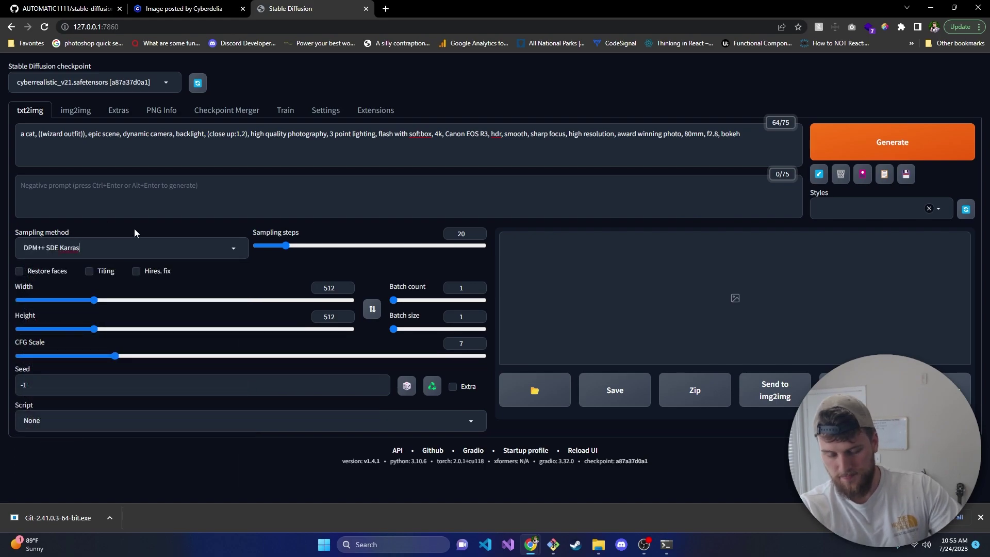
{"action": "key", "text": "ctrl+shift+Tab"}
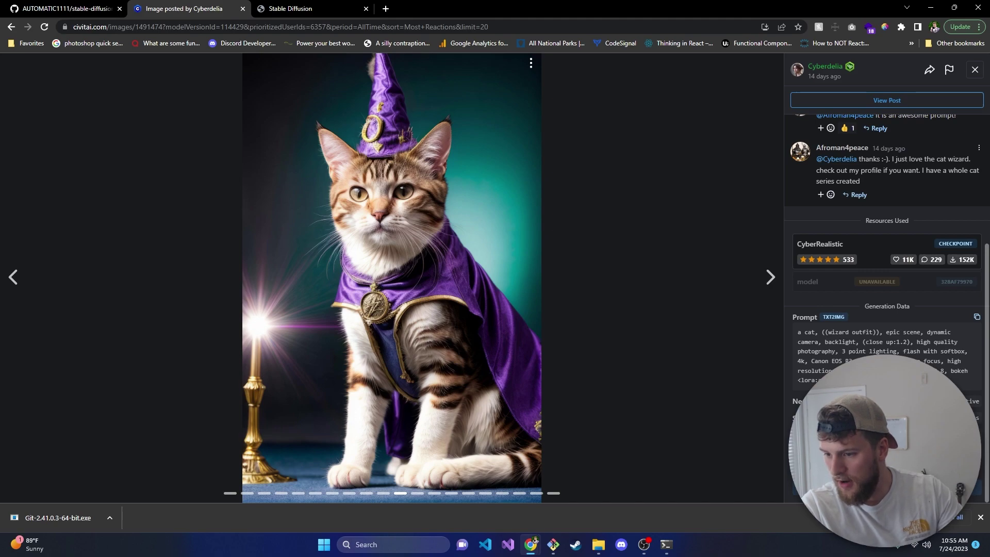
{"action": "key", "text": "ctrl+Tab"}
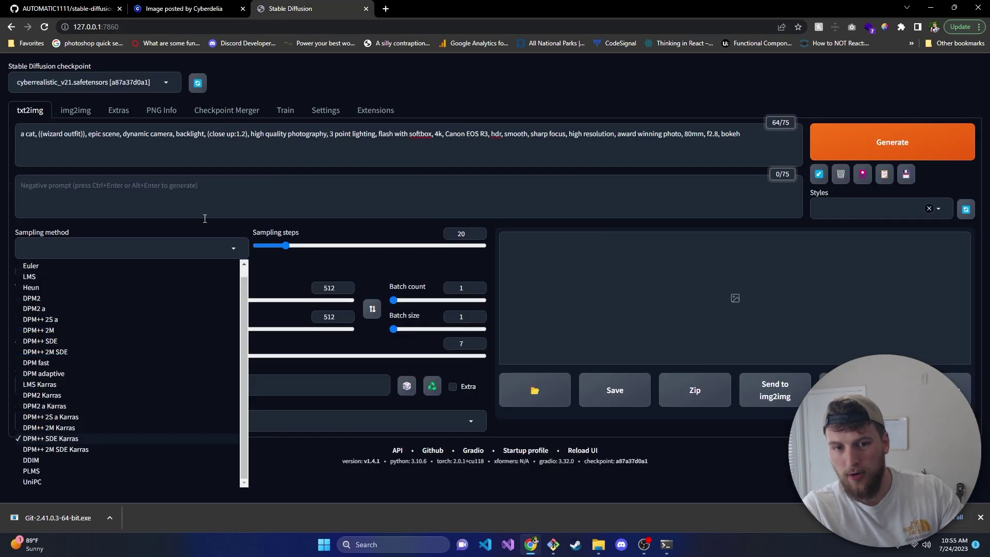
{"action": "left_click", "coordinate": [230, 164]}
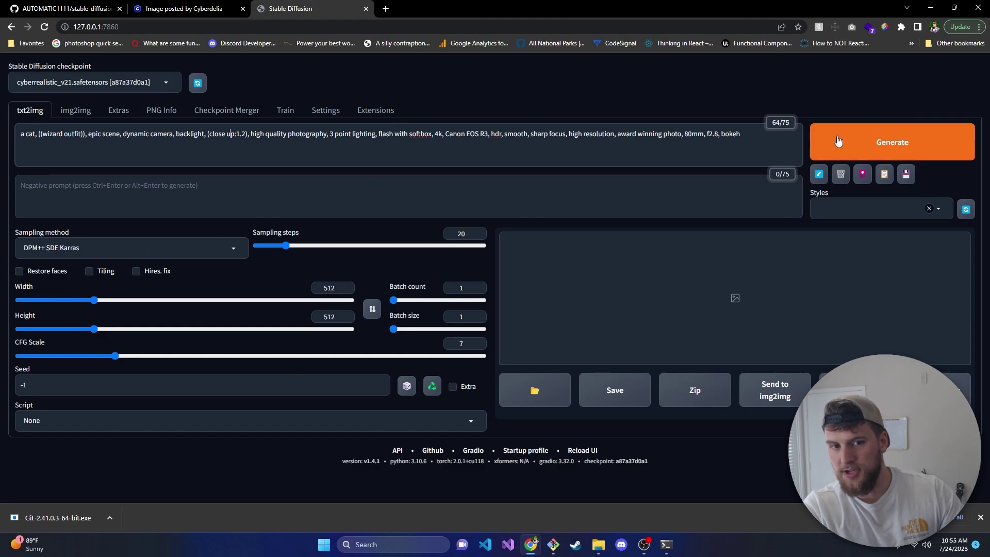
Generate an image from the wizard cat prompt and open the result in the enlarged view.
{"action": "left_click", "coordinate": [863, 135]}
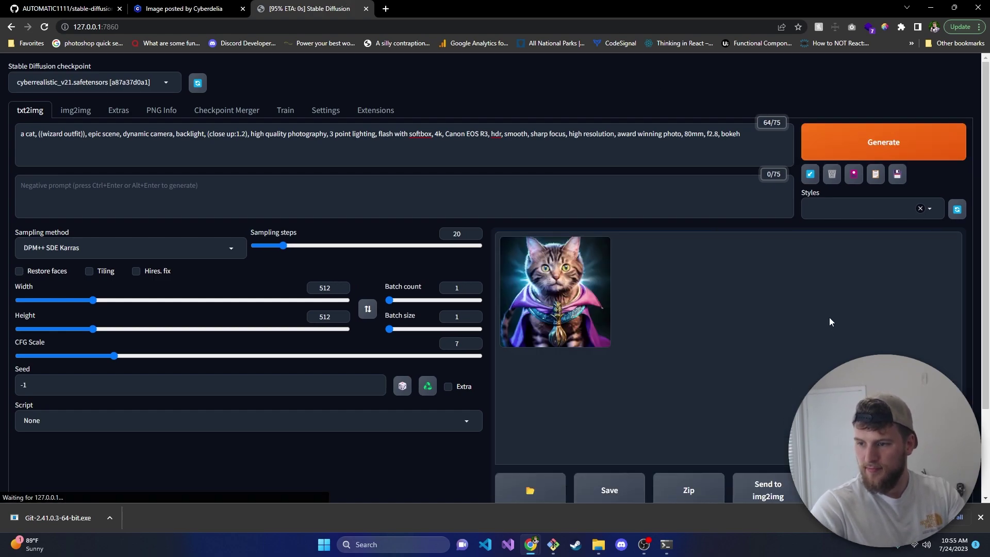
{"action": "left_click", "coordinate": [564, 305]}
{"action": "left_click", "coordinate": [700, 339]}
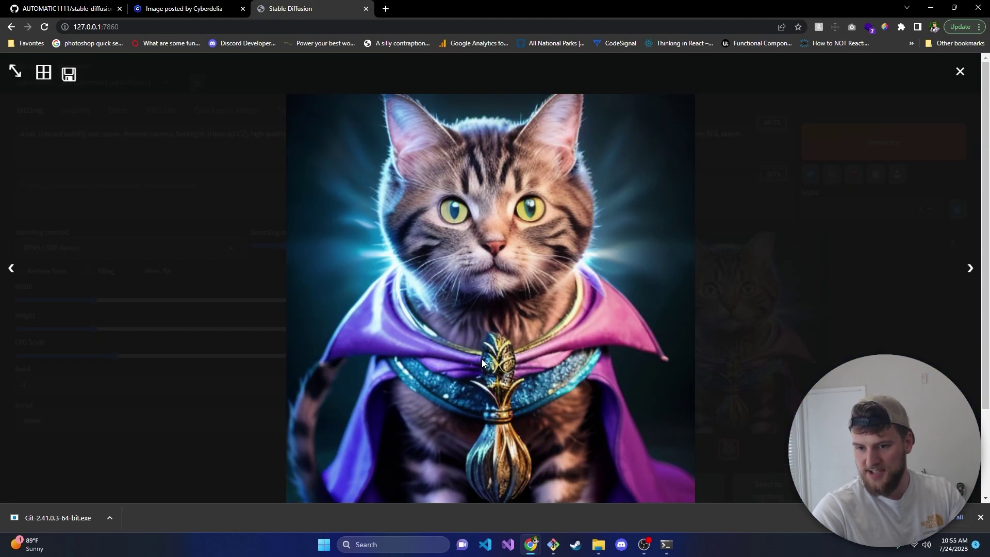
Compare the generated cat with the original Civitai image and check the lora tag in the original's prompt.
{"action": "left_click", "coordinate": [181, 8]}
{"action": "left_click", "coordinate": [297, 5]}
{"action": "left_click", "coordinate": [222, 9]}
{"action": "left_click_drag", "start_coordinate": [823, 380], "coordinate": [803, 384]}
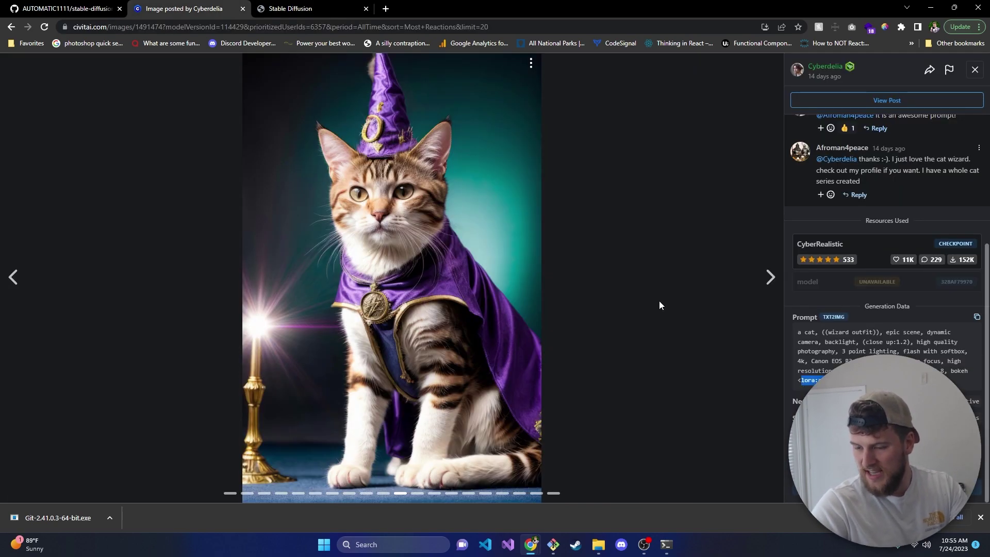
{"action": "key", "text": "ctrl+Tab"}
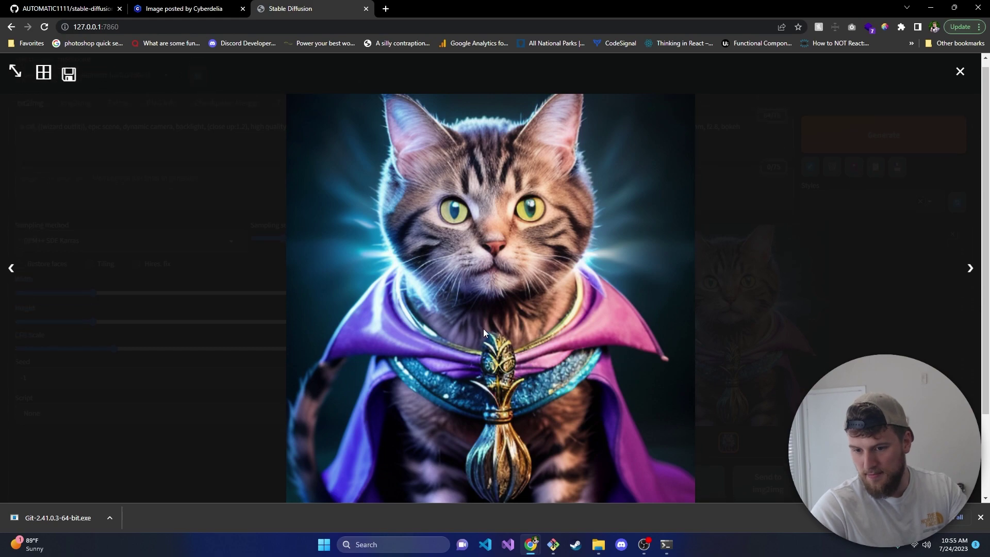
{"action": "scroll", "coordinate": [490, 336], "scroll_direction": "down", "scroll_amount": 1}
Return to the Civitai image viewer and browse the following CyberRealistic images and their prompts, up to the ancient dark dungeon.
{"action": "key", "text": "ctrl+Tab"}
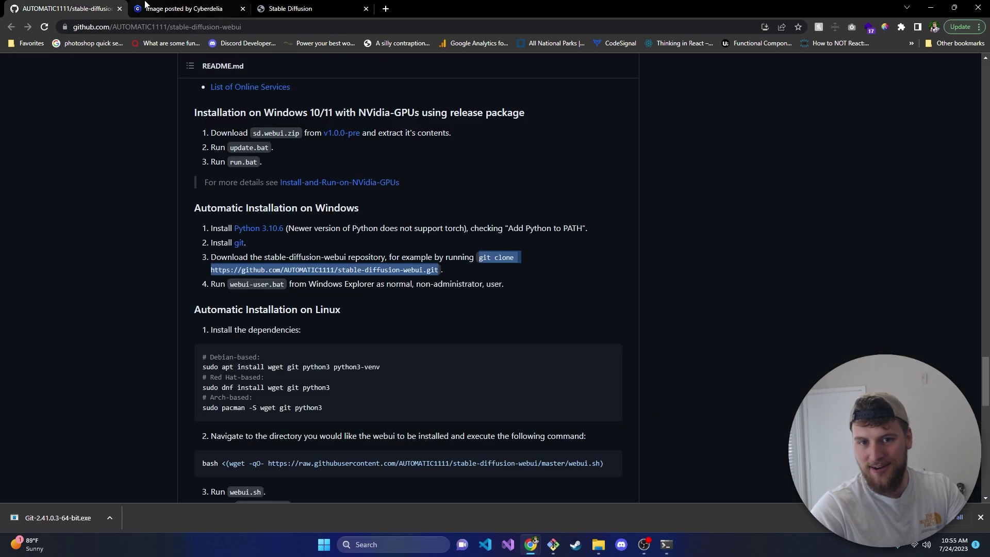
{"action": "key", "text": "ctrl+Tab"}
{"action": "left_click", "coordinate": [770, 278]}
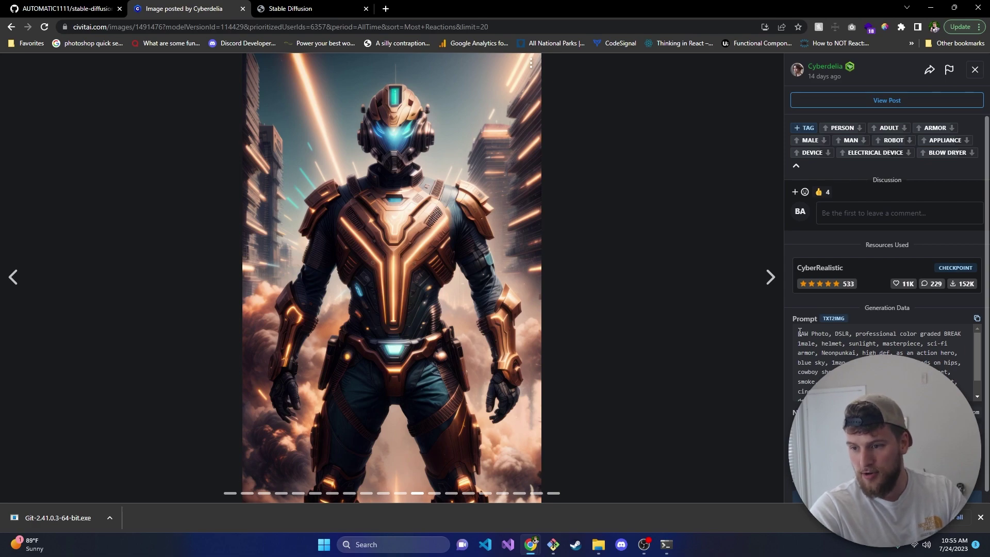
{"action": "left_click_drag", "start_coordinate": [799, 333], "coordinate": [847, 362]}
{"action": "left_click", "coordinate": [771, 281]}
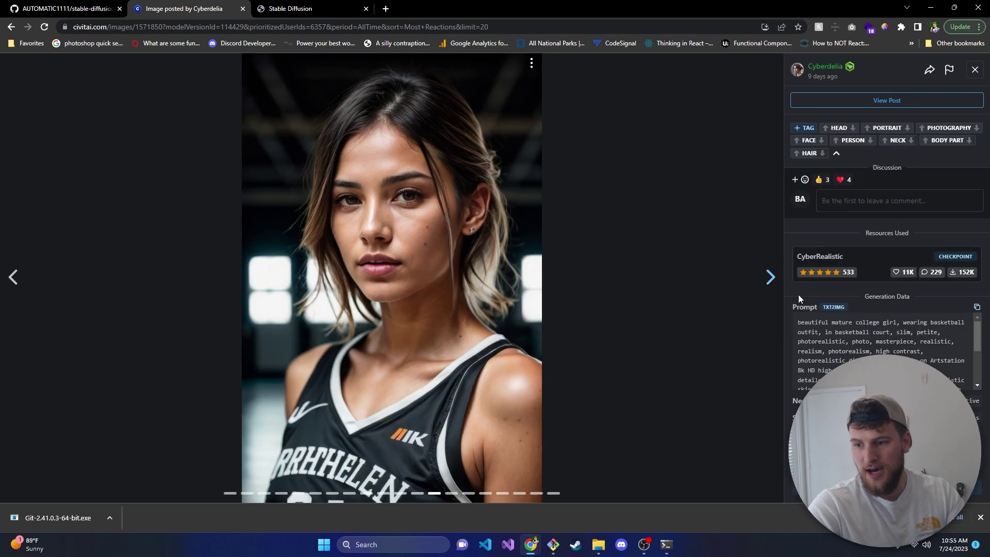
{"action": "left_click", "coordinate": [767, 277]}
{"action": "left_click", "coordinate": [768, 276]}
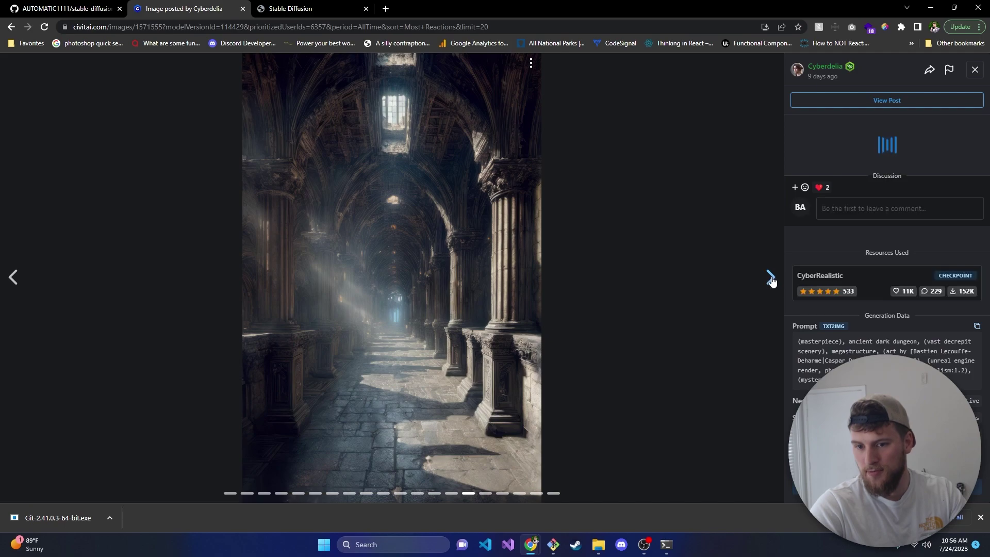
Return to the web UI and close the enlarged view of the generated cat.
{"action": "left_click", "coordinate": [286, 8]}
{"action": "key", "text": "Escape"}
{"action": "scroll", "coordinate": [491, 316], "scroll_direction": "up", "scroll_amount": 1}
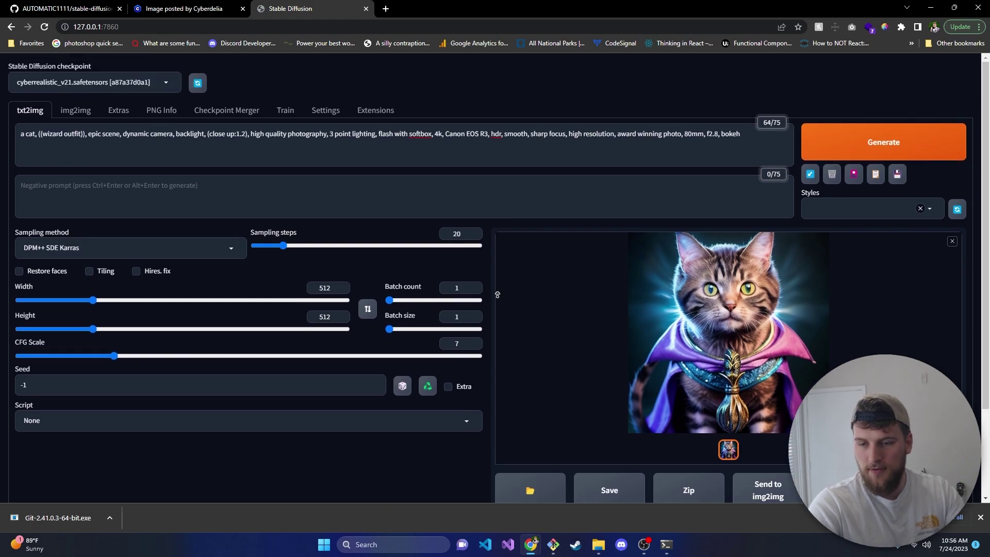
{"action": "left_click", "coordinate": [497, 294]}
{"action": "left_click", "coordinate": [961, 71]}
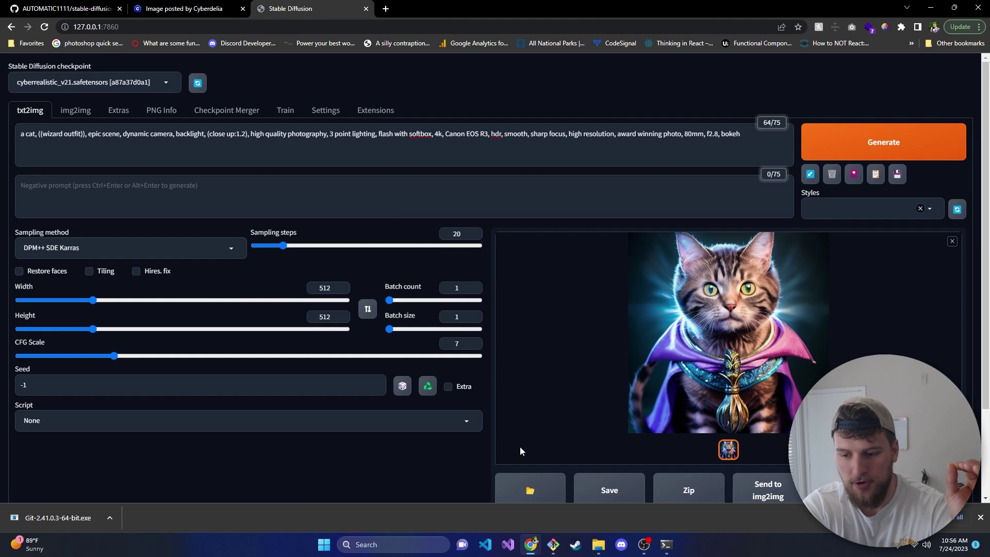
Switch to the stable-diffusion-webui folder in File Explorer, locate the webui-user.bat file, and return to the web UI.
{"action": "mouse_move", "coordinate": [598, 545]}
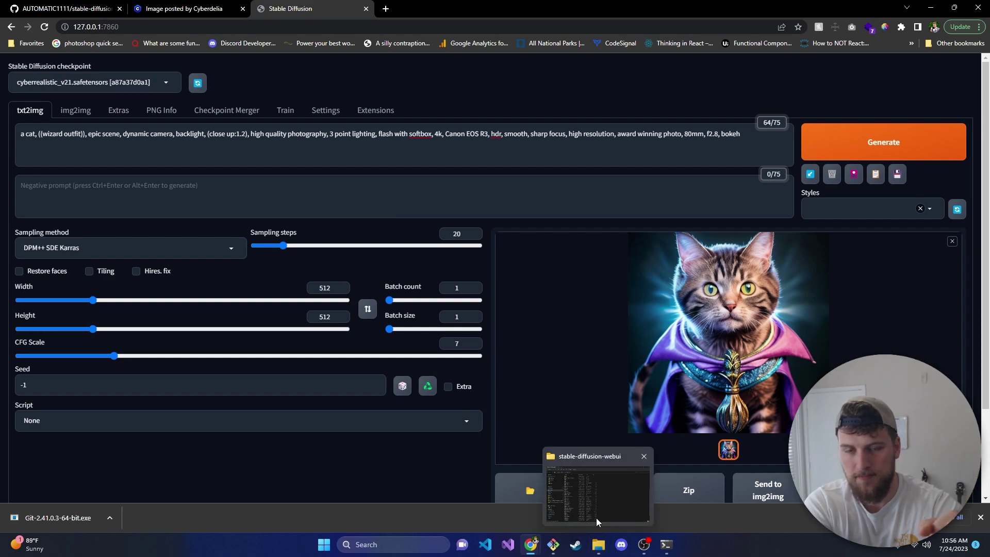
{"action": "left_click", "coordinate": [596, 518]}
{"action": "scroll", "coordinate": [209, 498], "scroll_direction": "down", "scroll_amount": 3}
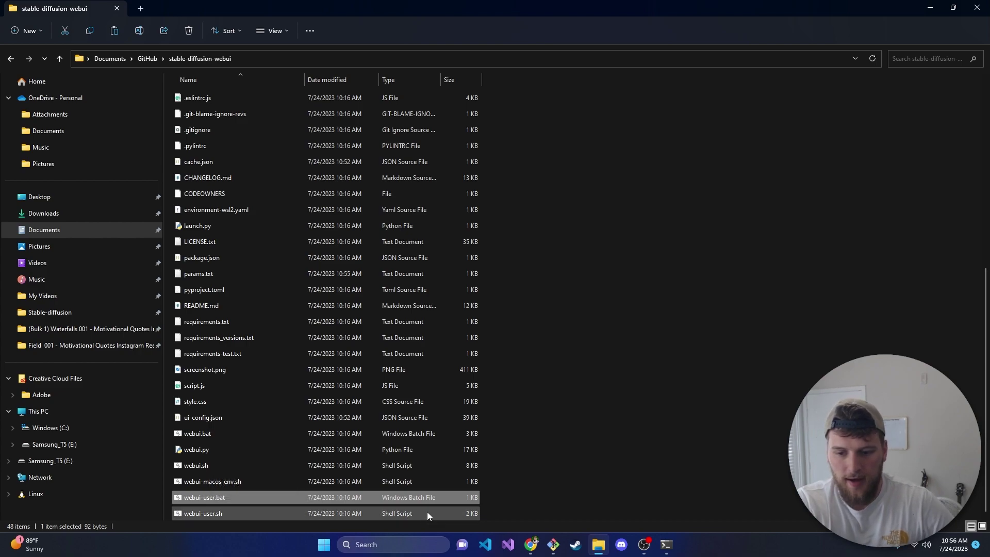
{"action": "left_click", "coordinate": [645, 487]}
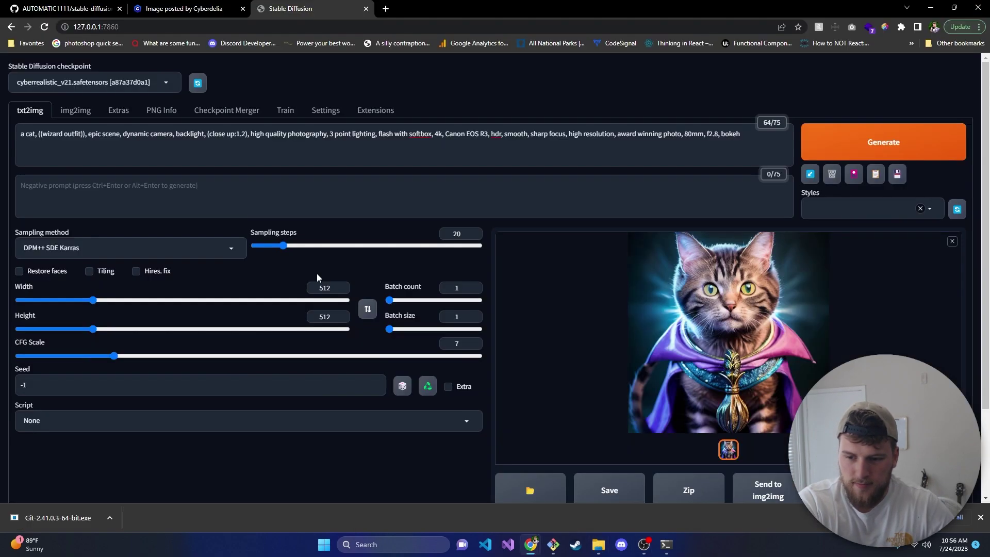